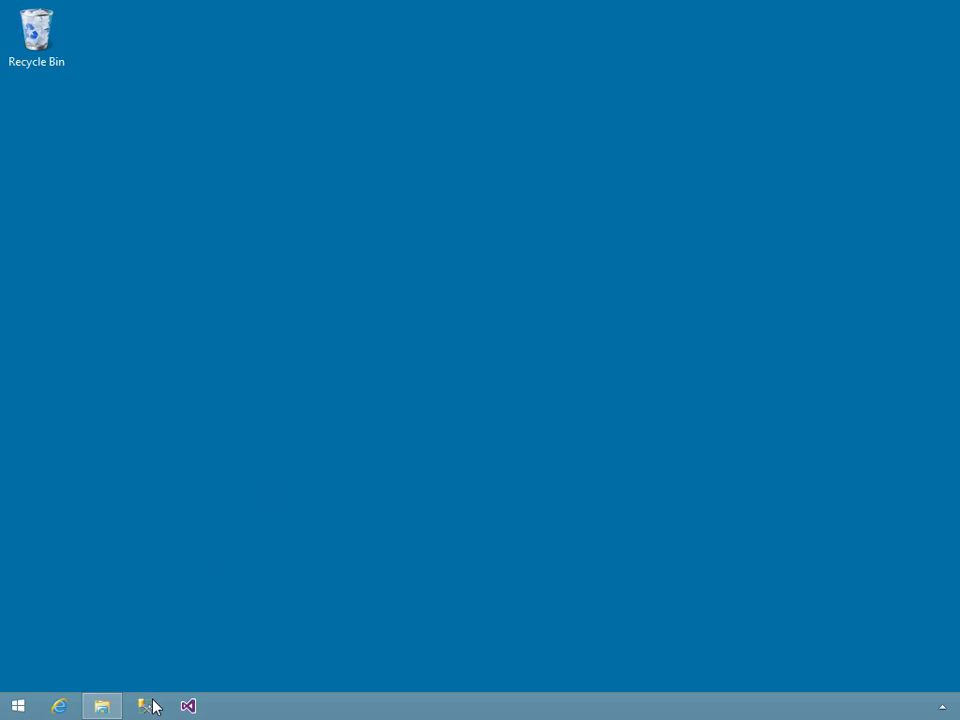
- Launch SQL Server 2014 Management Studio as administrator and connect to Integration Services
{"action": "right_click", "coordinate": [146, 708]}
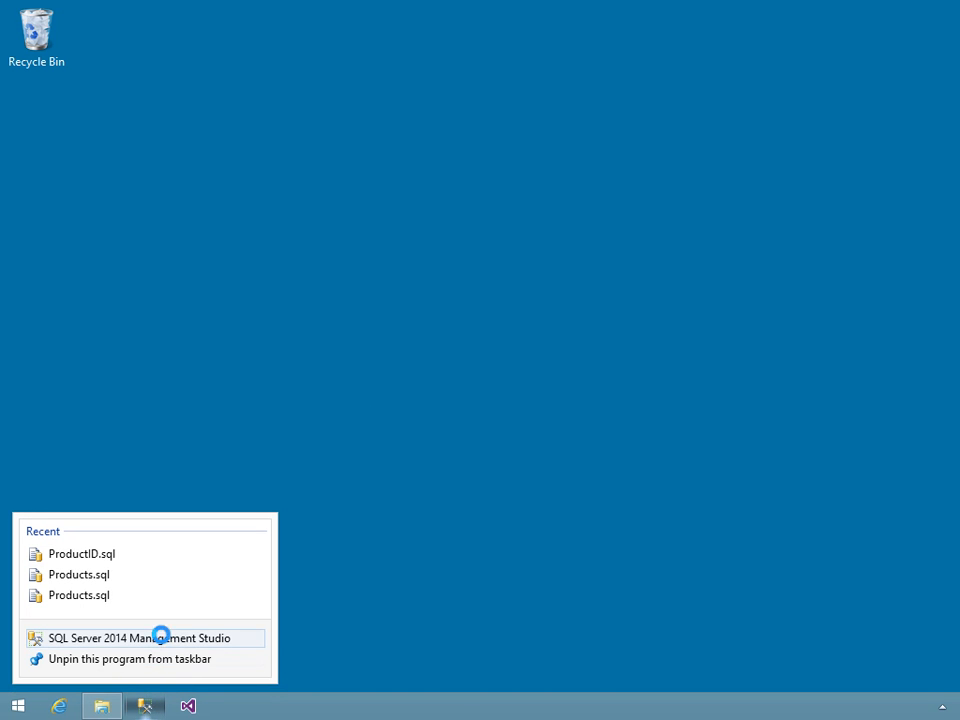
{"action": "right_click", "coordinate": [162, 639]}
{"action": "left_click", "coordinate": [233, 575]}
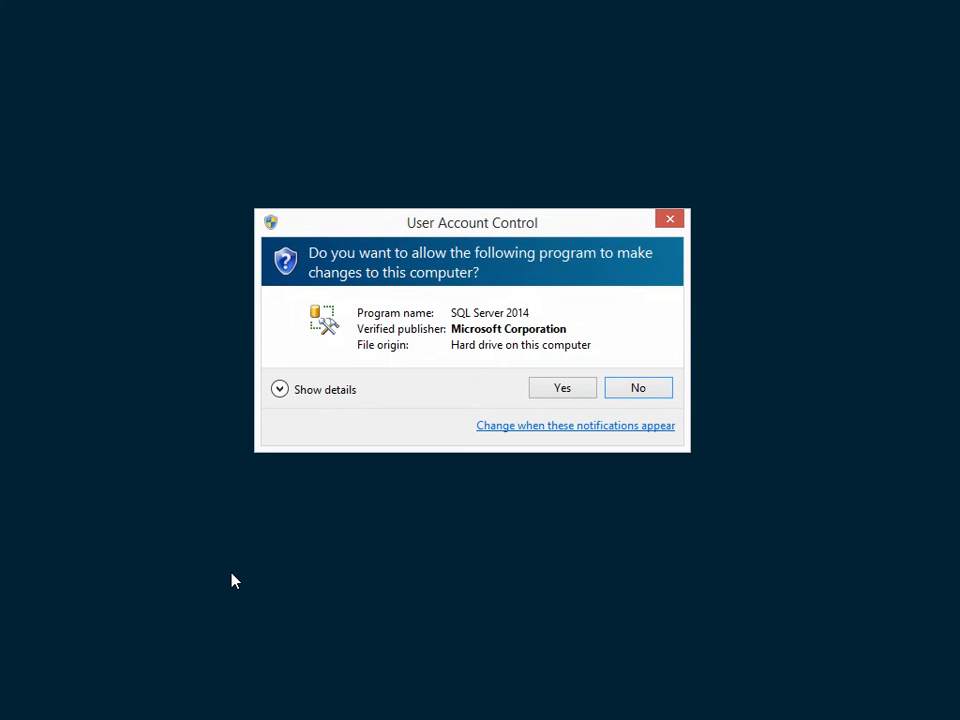
{"action": "left_click", "coordinate": [550, 389]}
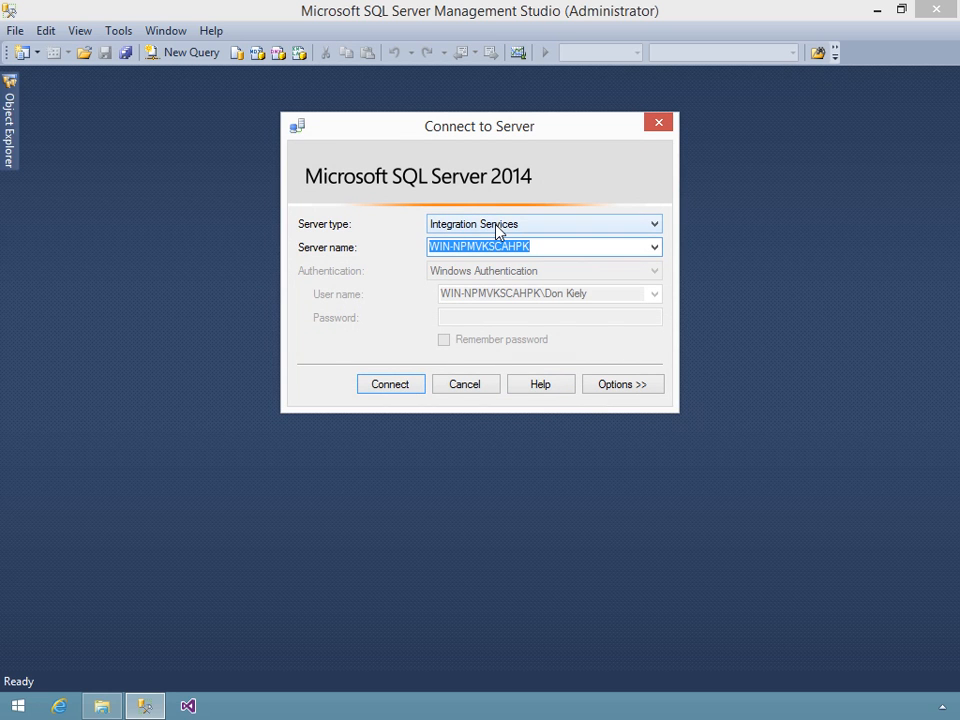
{"action": "left_click", "coordinate": [390, 384]}
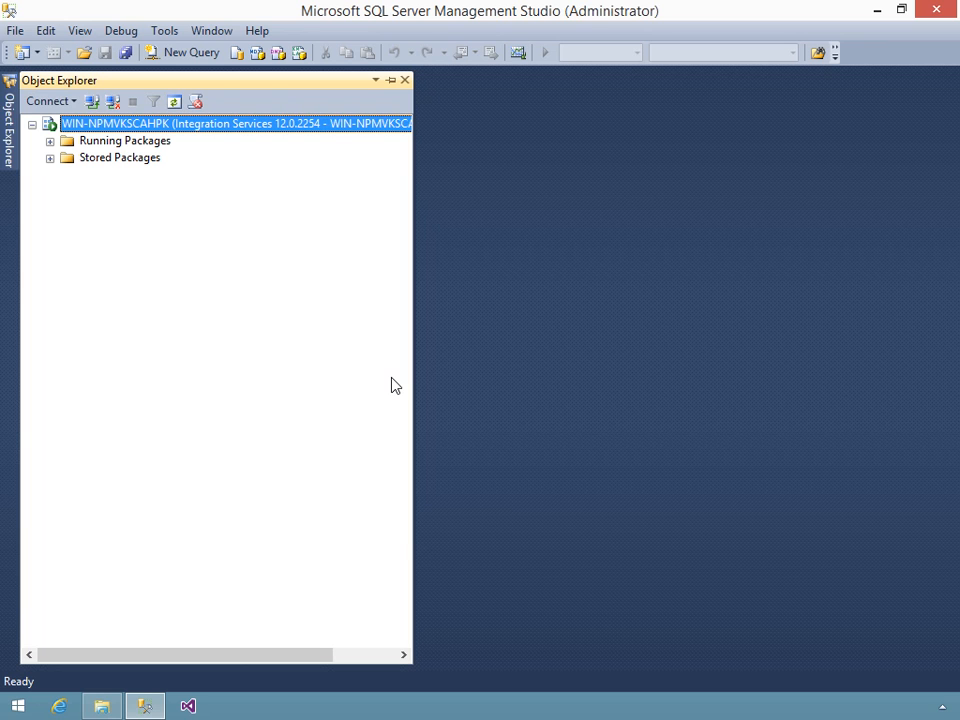
- Import the ClassifyRows.dtsx package file into the MSDB stored packages
{"action": "left_click", "coordinate": [50, 159]}
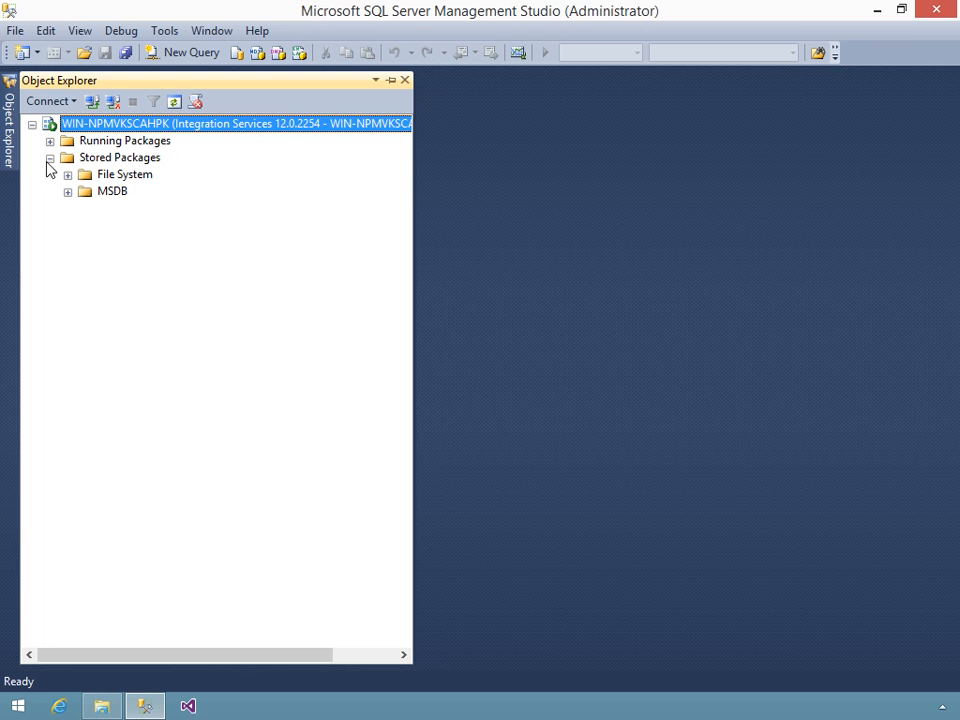
{"action": "left_click", "coordinate": [122, 199]}
{"action": "right_click", "coordinate": [123, 198]}
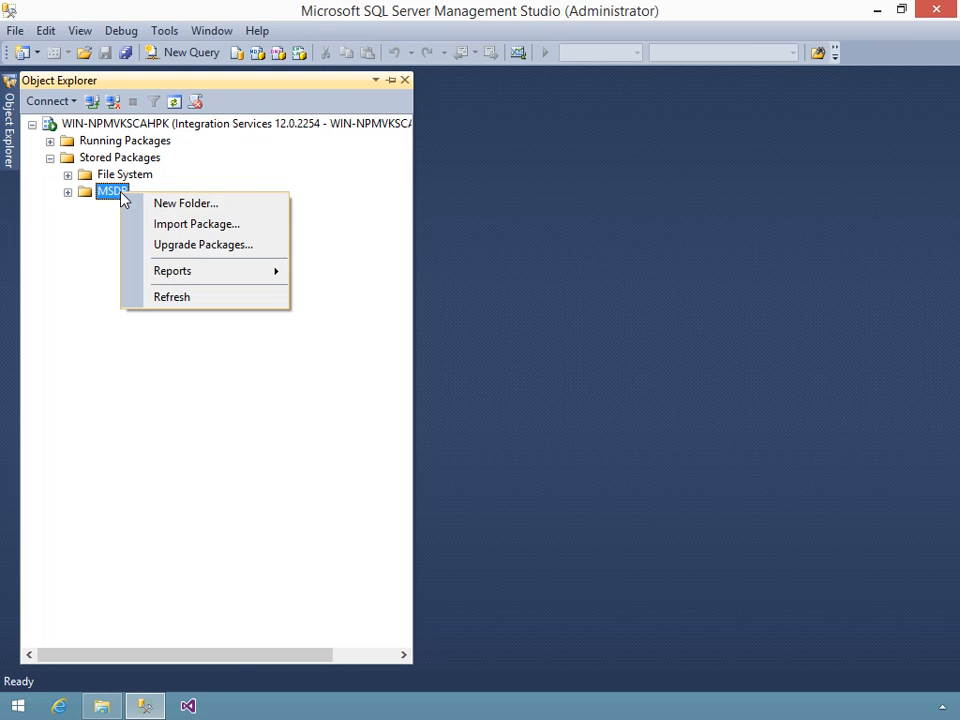
{"action": "left_click", "coordinate": [183, 228]}
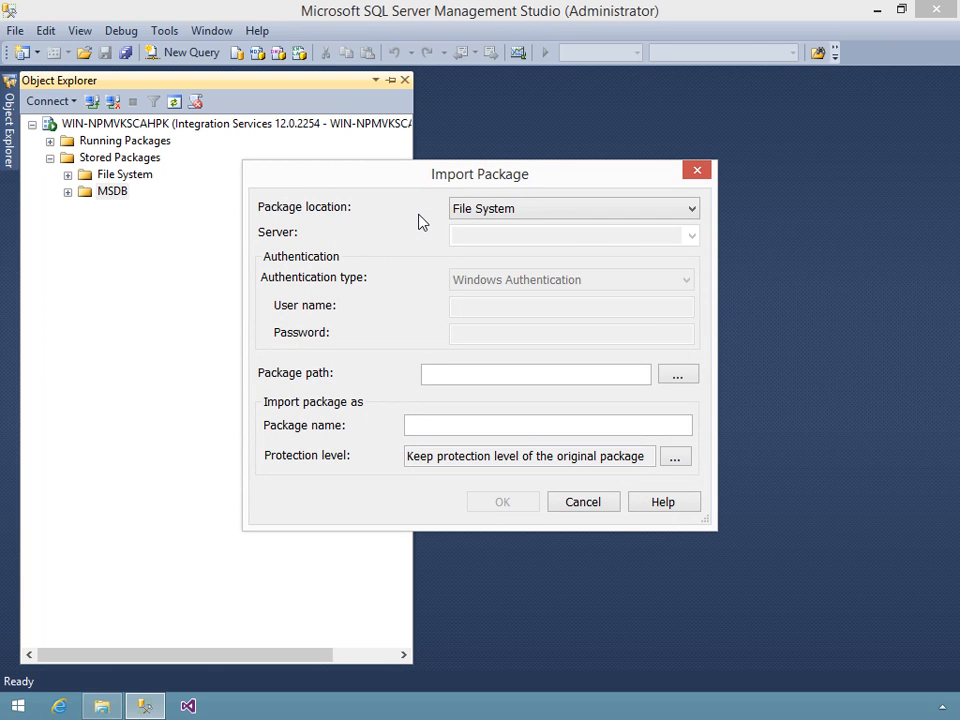
{"action": "left_click", "coordinate": [676, 374]}
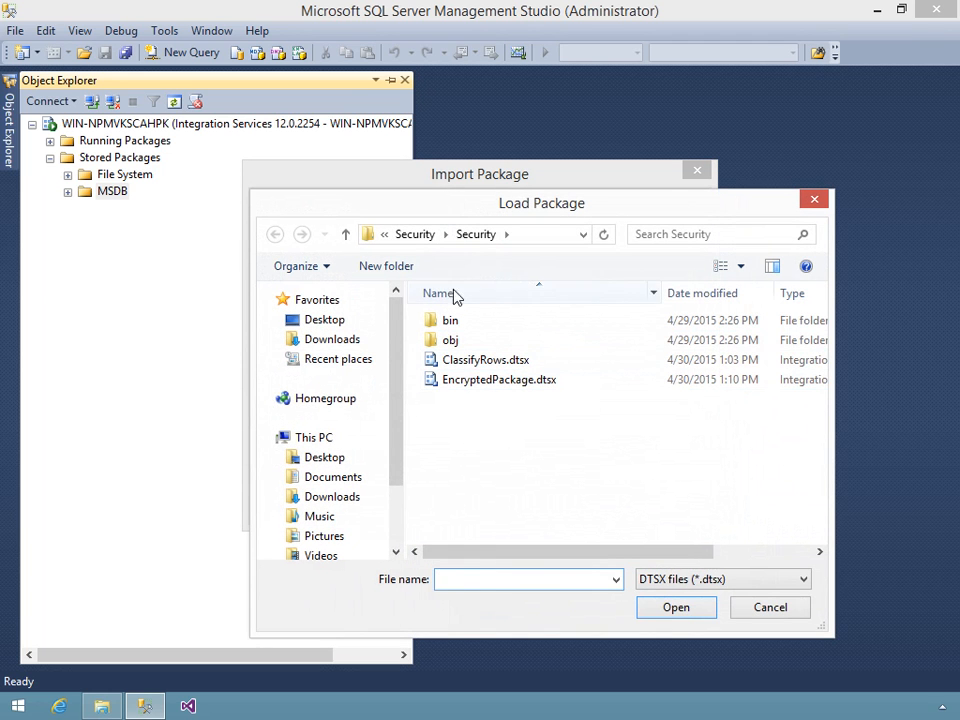
{"action": "left_click", "coordinate": [460, 366]}
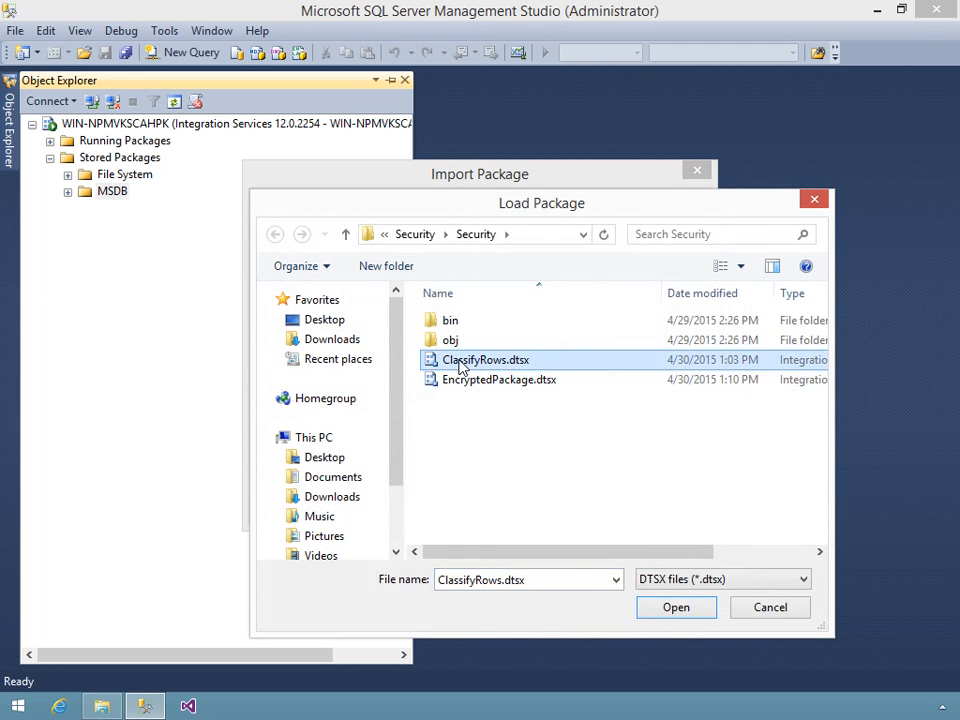
{"action": "double_click", "coordinate": [460, 366]}
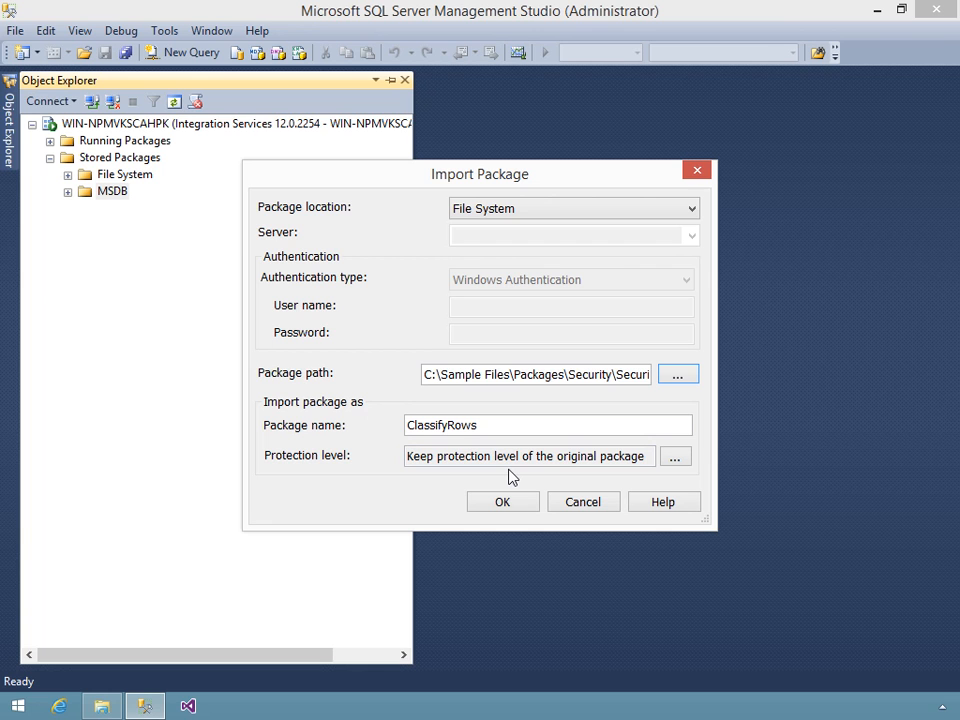
{"action": "left_click", "coordinate": [510, 503]}
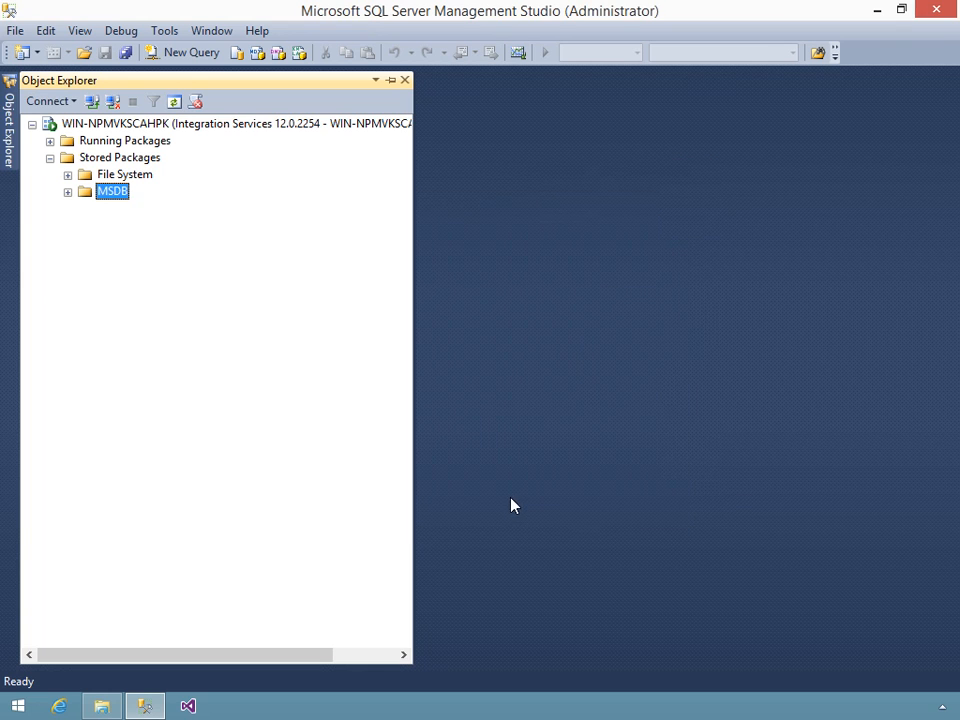
- Expand MSDB and bring up the Package Roles dialog for ClassifyRows
{"action": "double_click", "coordinate": [116, 193]}
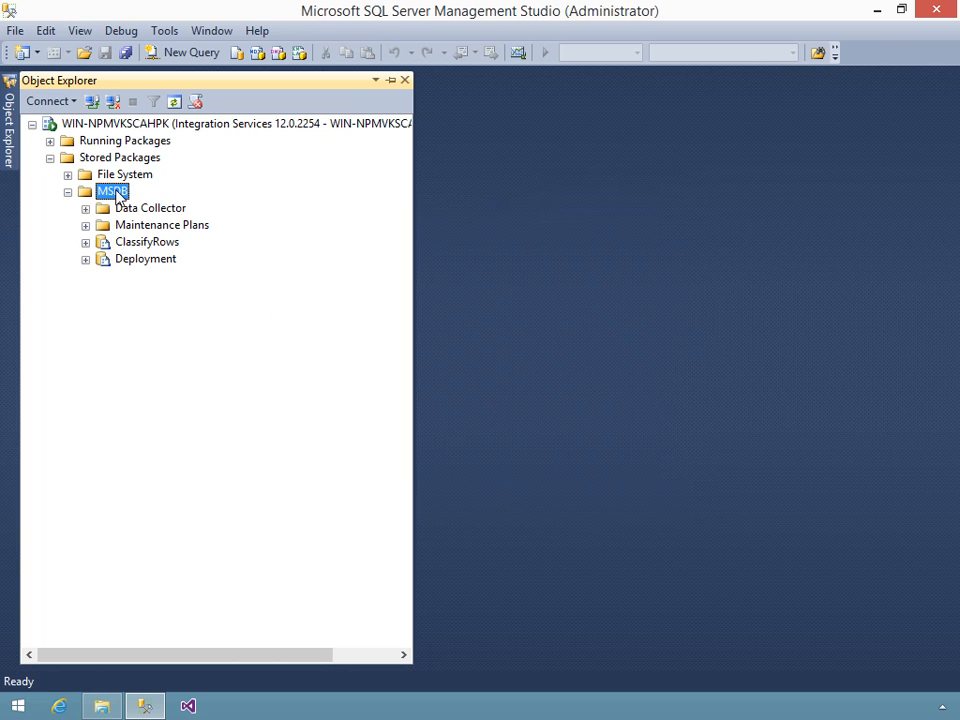
{"action": "left_click", "coordinate": [145, 245]}
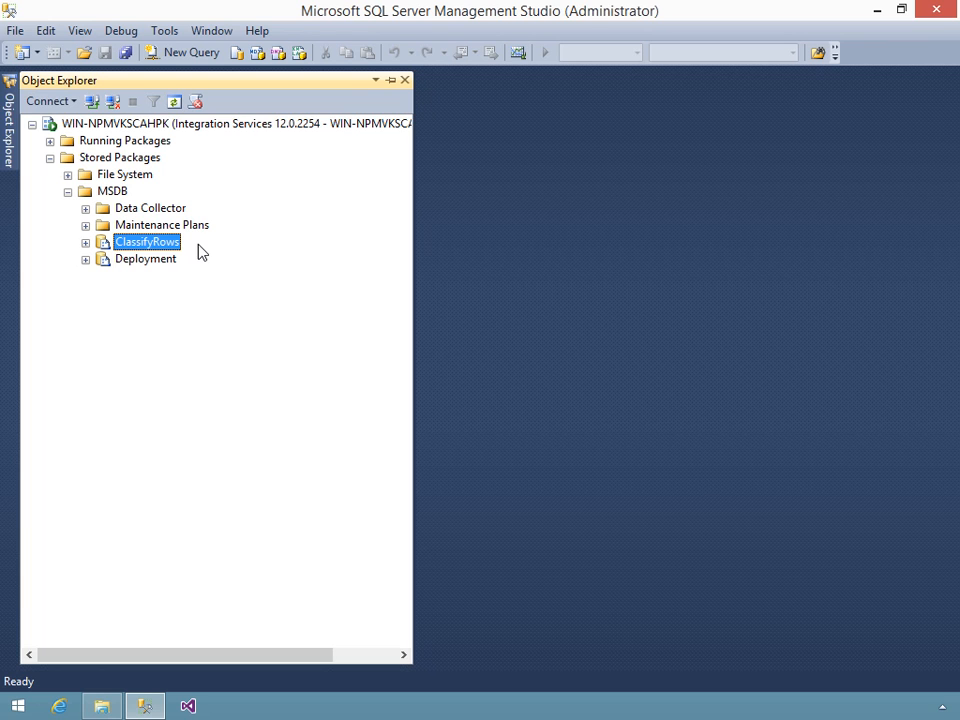
{"action": "right_click", "coordinate": [145, 248]}
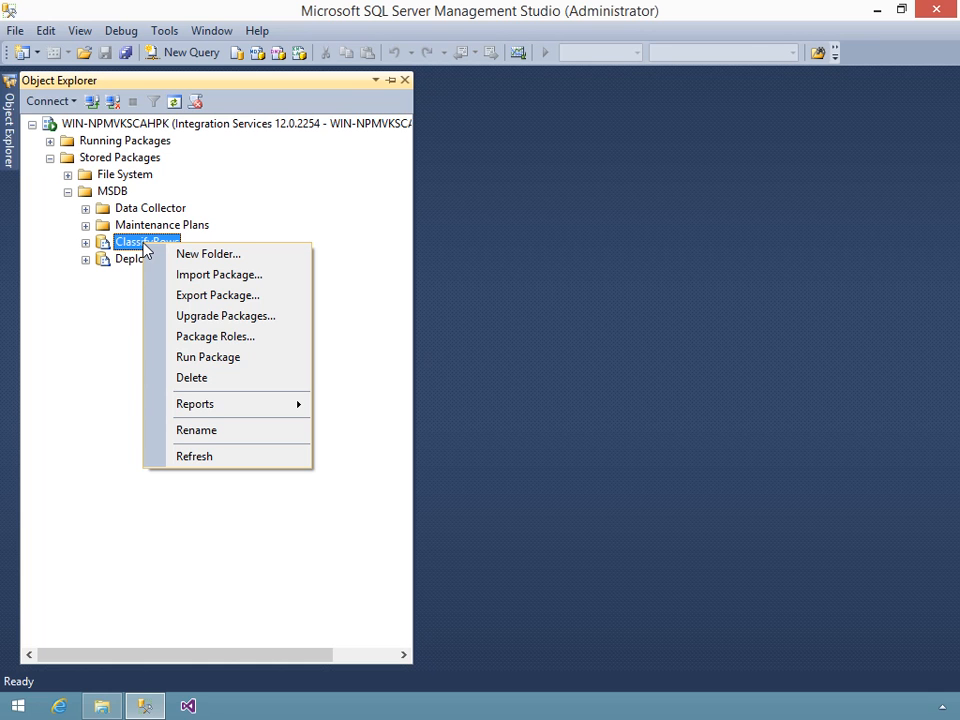
{"action": "left_click", "coordinate": [186, 338]}
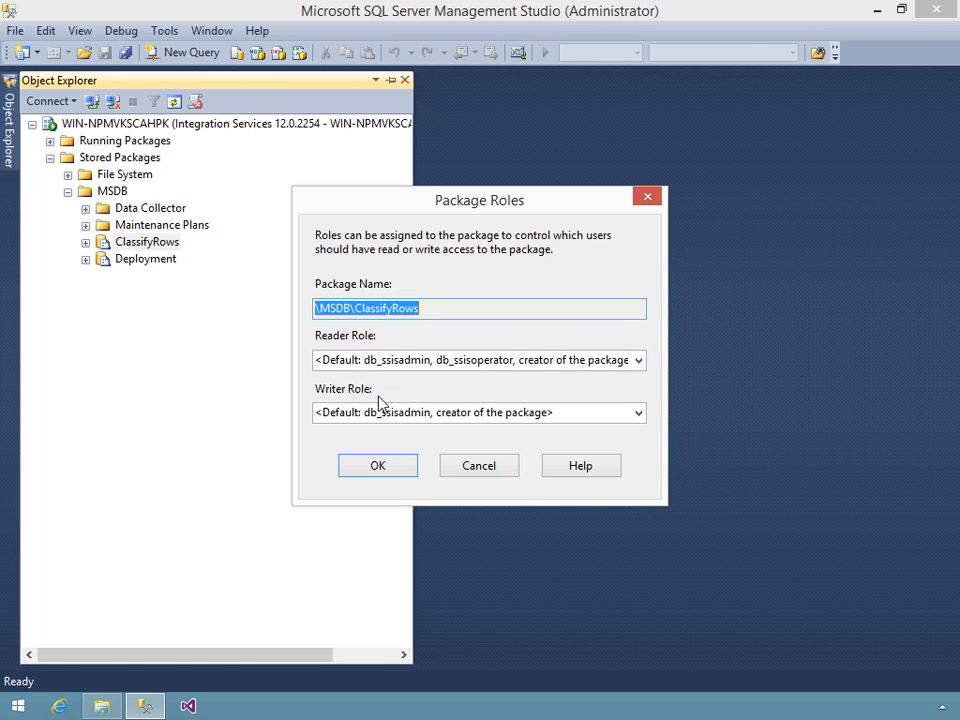
- Review the ClassifyRows reader and writer role lists, keep both defaults, and cancel
{"action": "left_click", "coordinate": [639, 364]}
{"action": "left_click", "coordinate": [639, 364]}
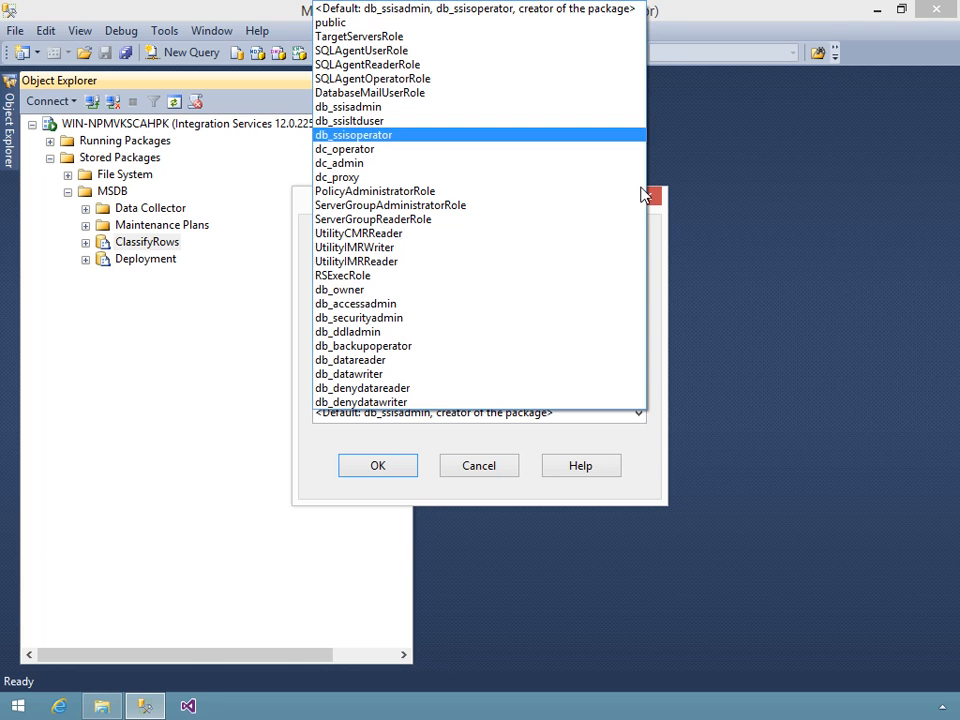
{"action": "left_click", "coordinate": [658, 317]}
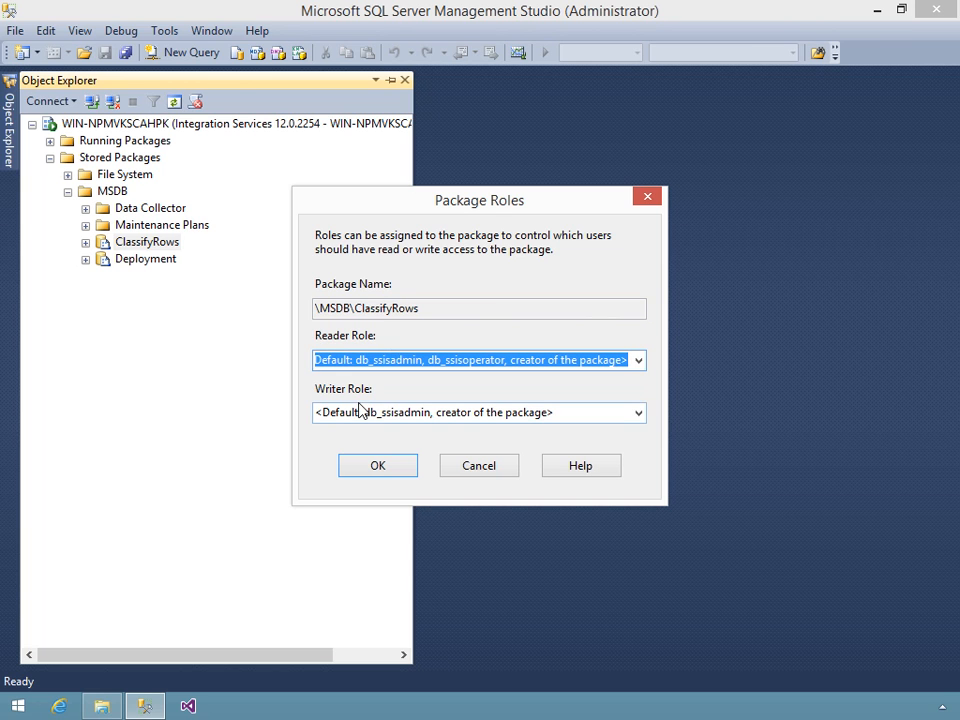
{"action": "left_click", "coordinate": [485, 418]}
{"action": "left_click", "coordinate": [645, 418]}
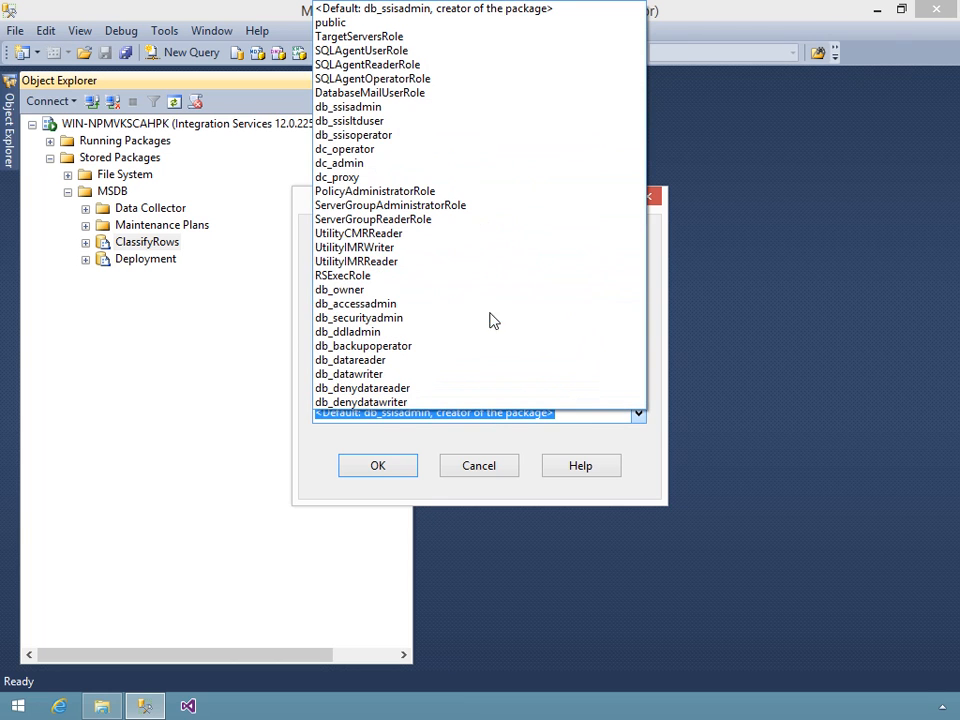
{"action": "left_click", "coordinate": [448, 493]}
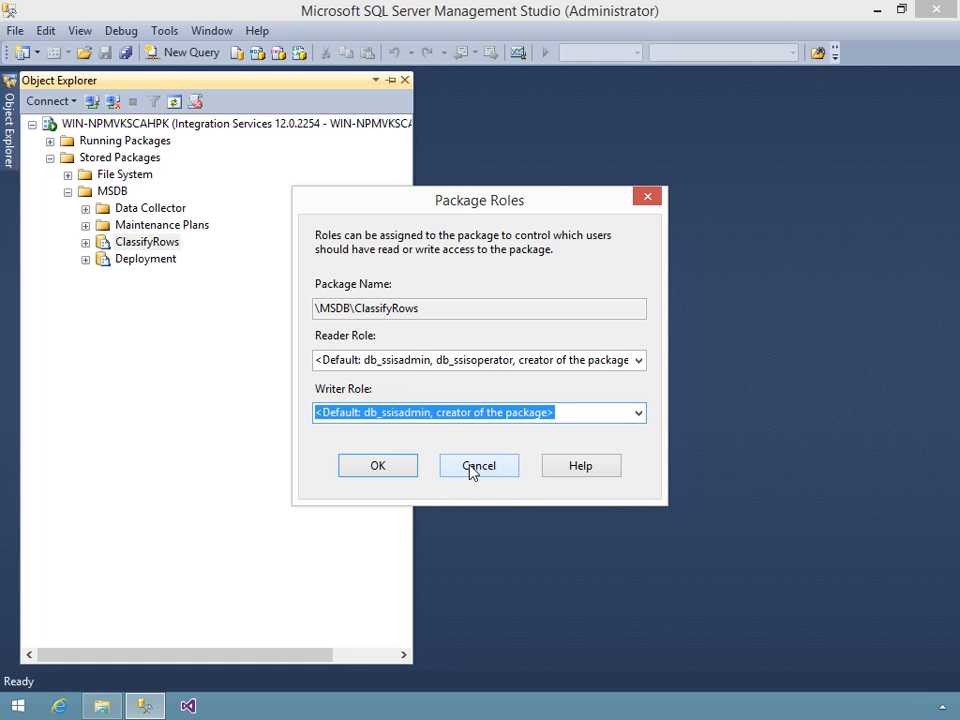
{"action": "left_click", "coordinate": [472, 470]}
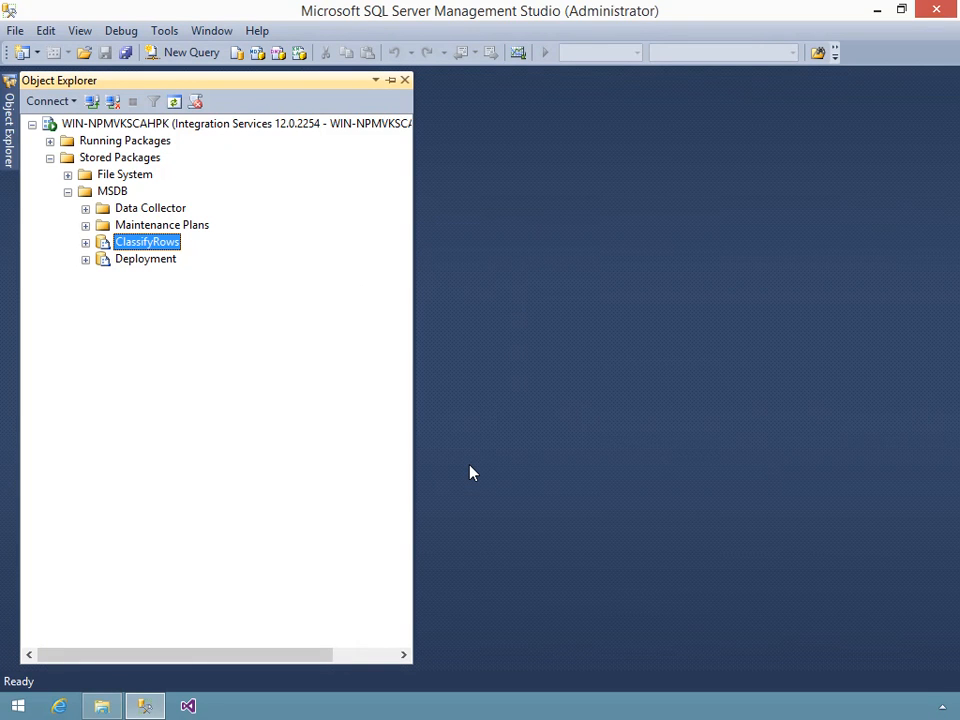
- Connect to the localhost database engine and expand msdb down to its System Tables
{"action": "left_click", "coordinate": [50, 102]}
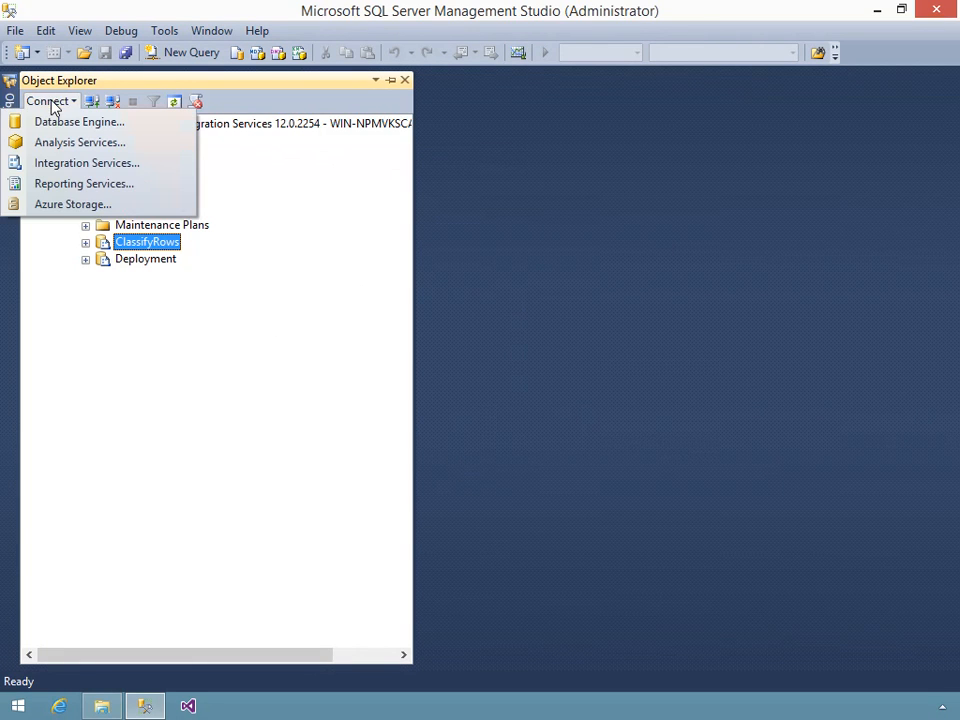
{"action": "left_click", "coordinate": [57, 123]}
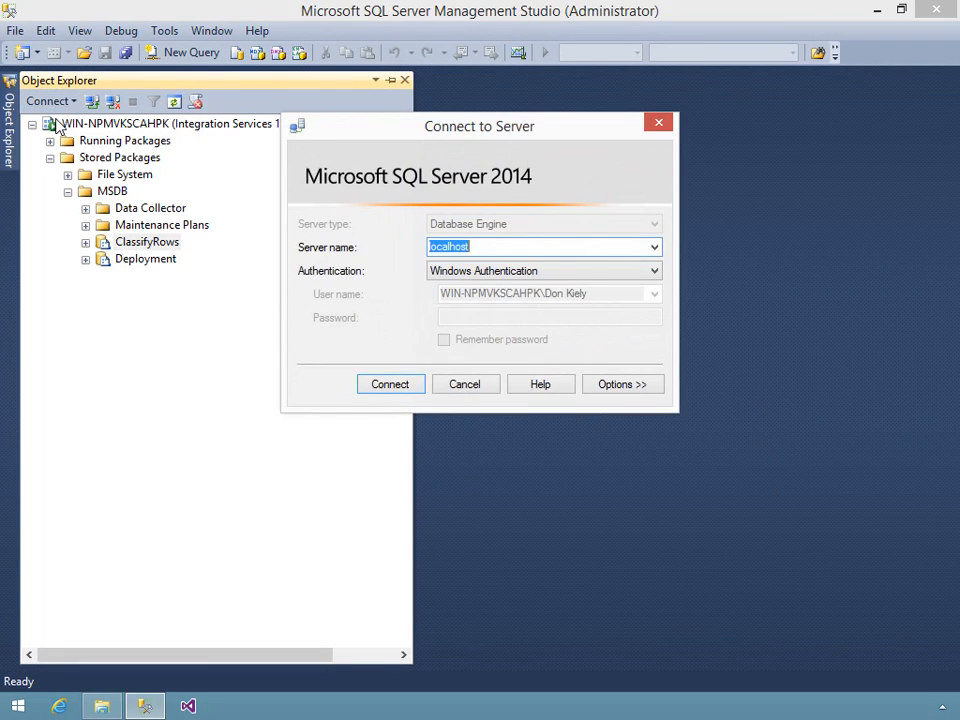
{"action": "left_click", "coordinate": [402, 388]}
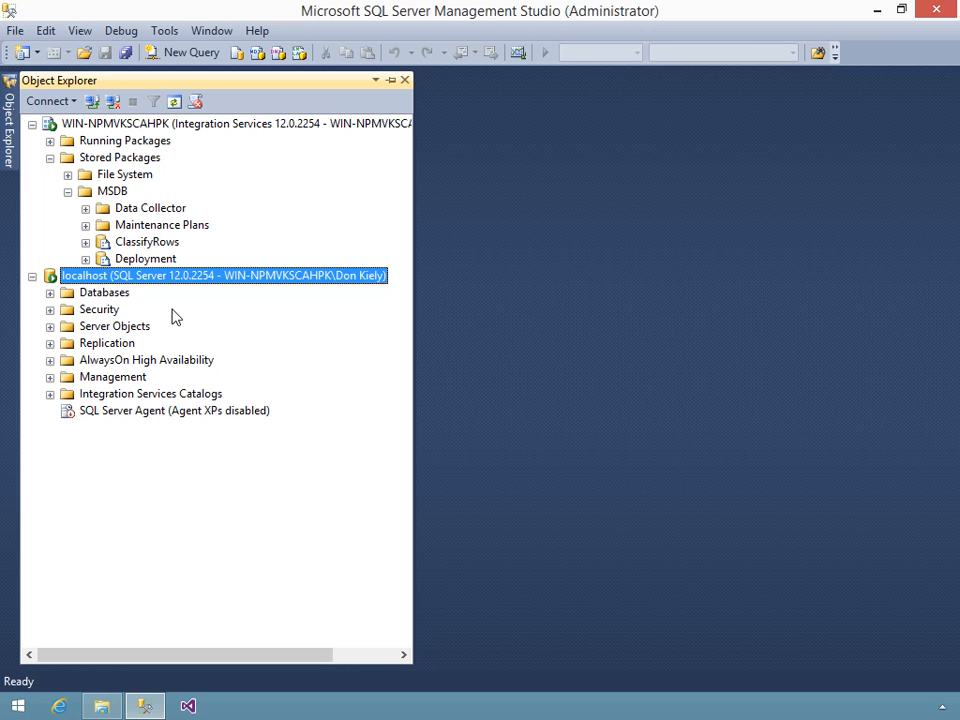
{"action": "double_click", "coordinate": [106, 294]}
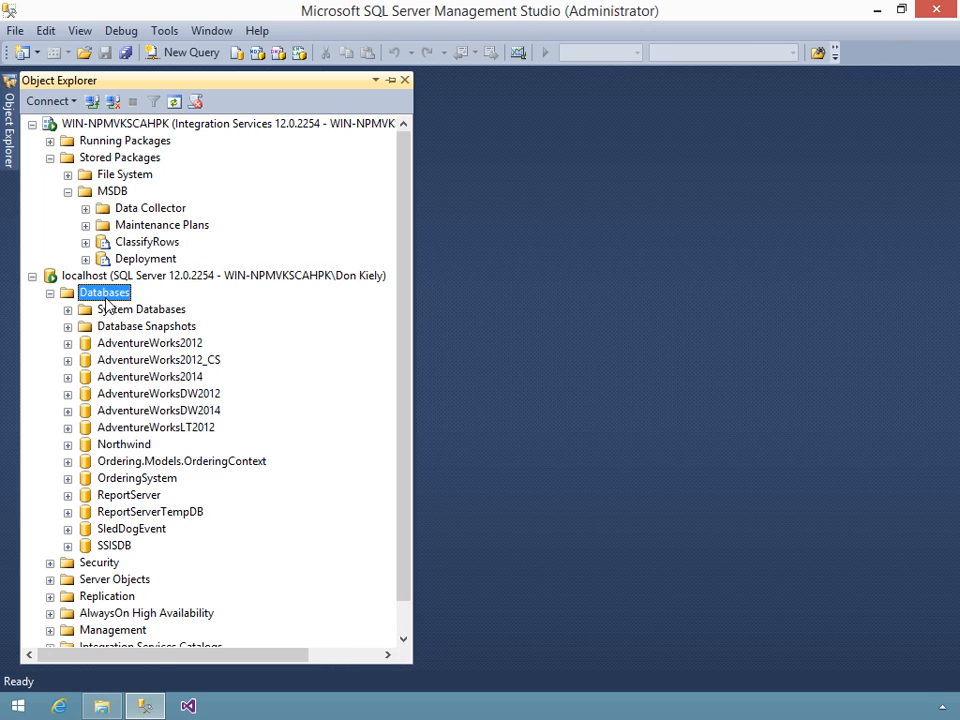
{"action": "double_click", "coordinate": [118, 313]}
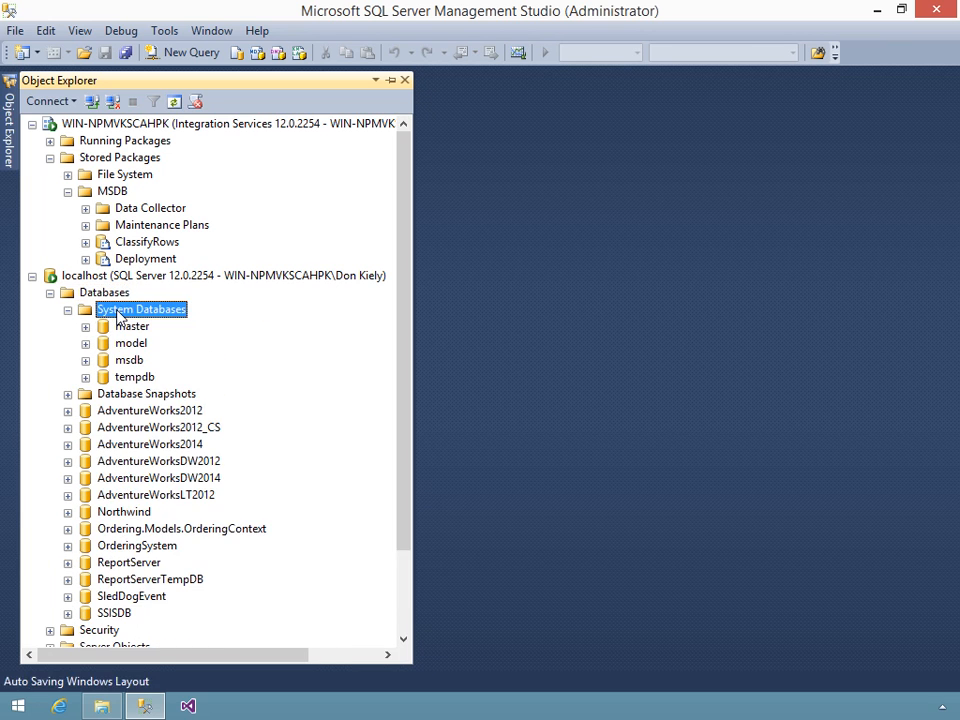
{"action": "double_click", "coordinate": [128, 360]}
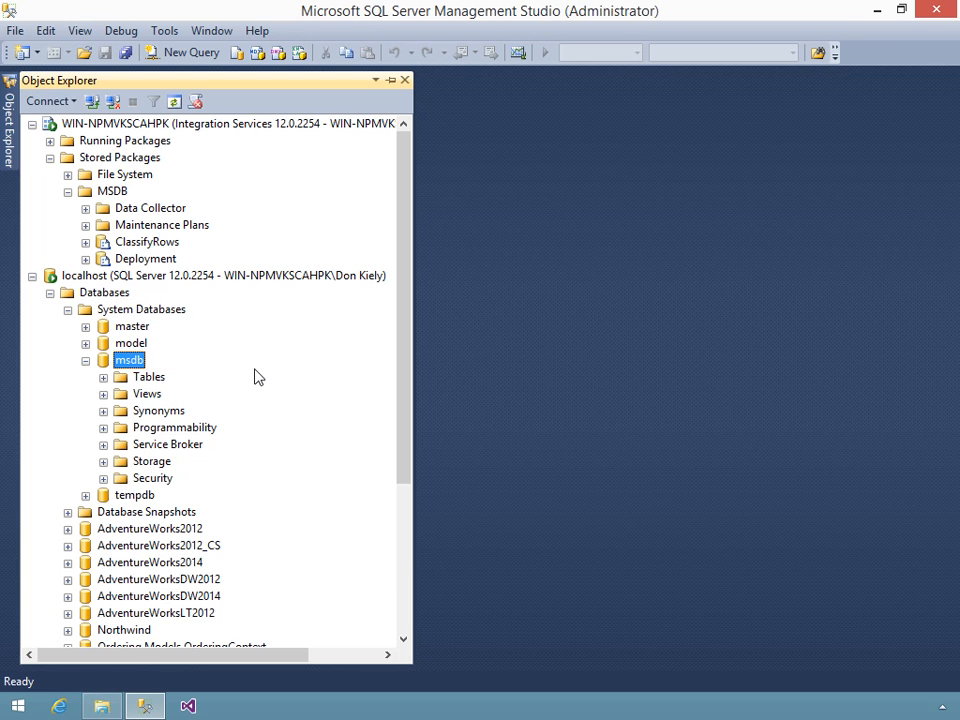
{"action": "left_click", "coordinate": [103, 377]}
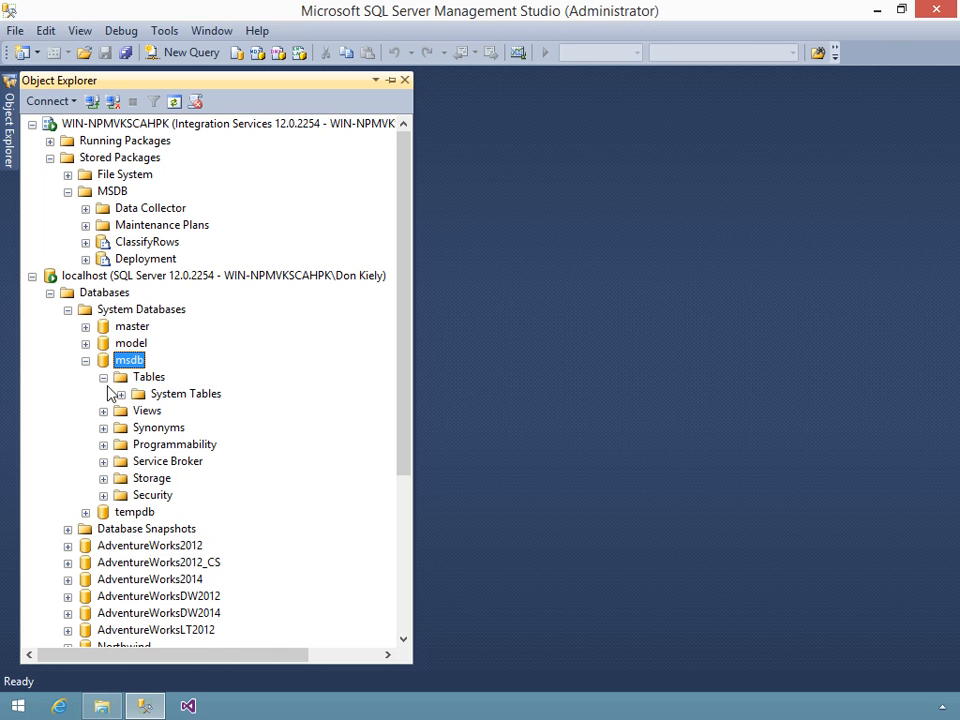
{"action": "left_click", "coordinate": [121, 394]}
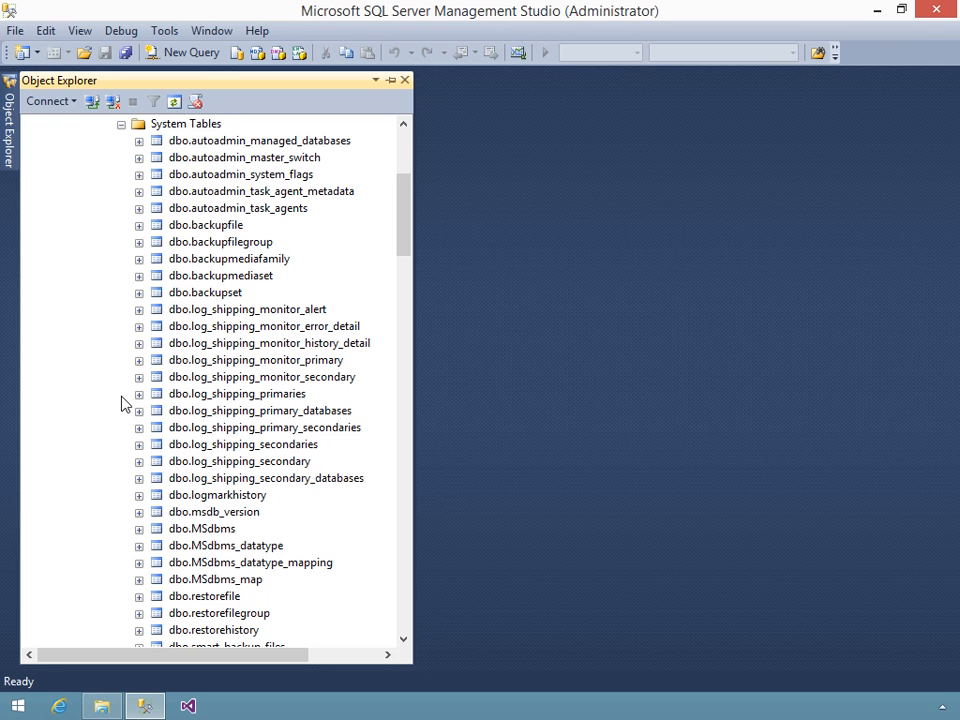
- Run Select Top 1000 Rows on the dbo.sysssispackages table
{"action": "left_click_drag", "start_coordinate": [405, 236], "coordinate": [401, 318]}
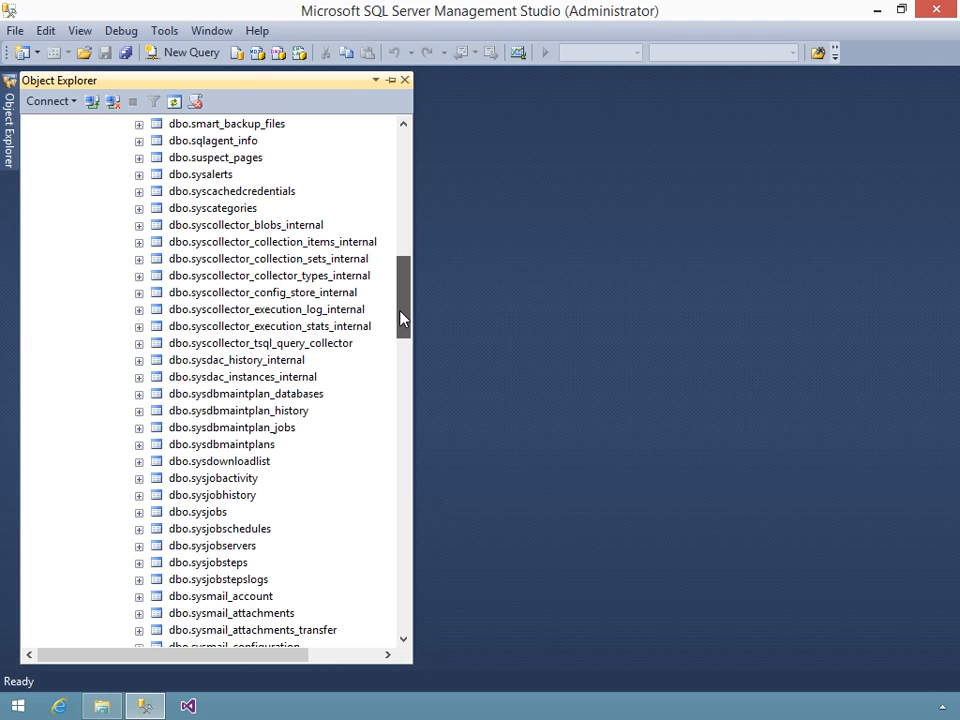
{"action": "left_click_drag", "start_coordinate": [401, 318], "coordinate": [399, 441]}
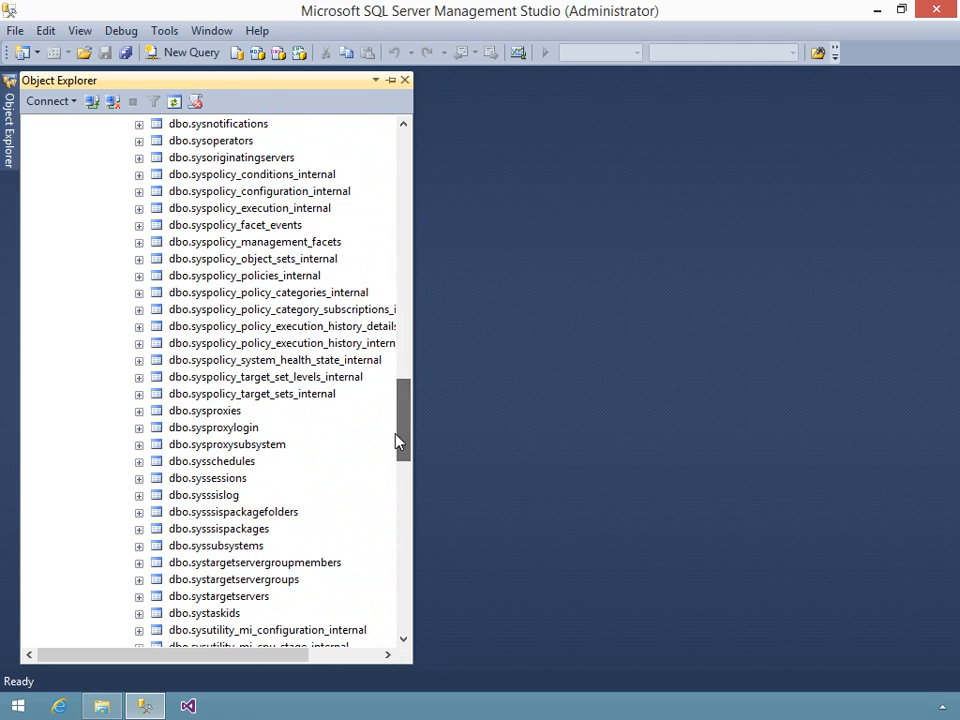
{"action": "left_click", "coordinate": [244, 530]}
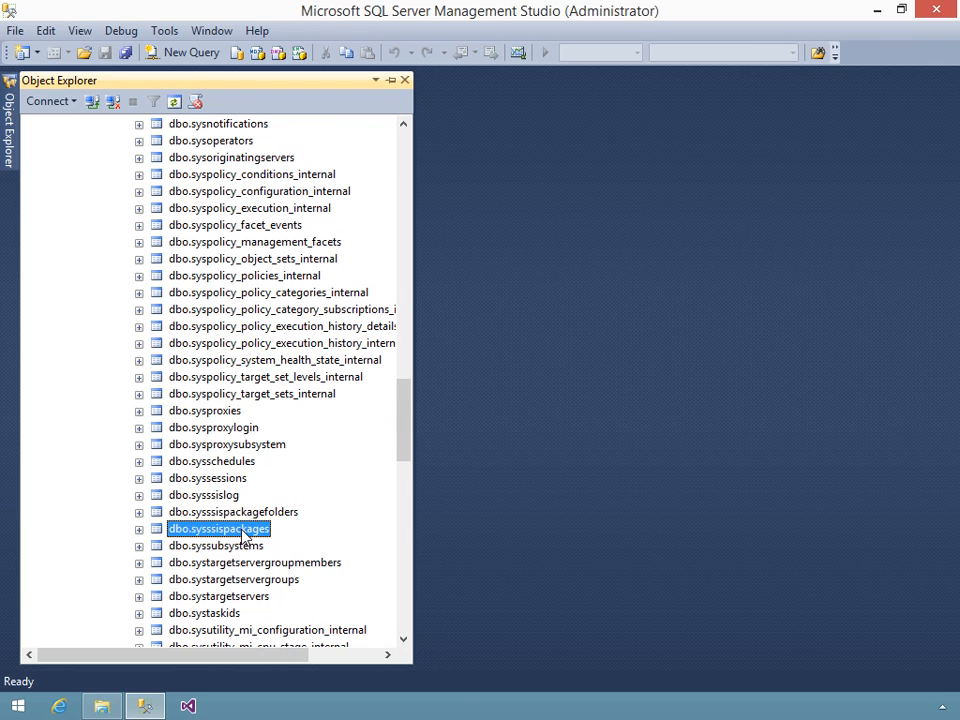
{"action": "right_click", "coordinate": [243, 535]}
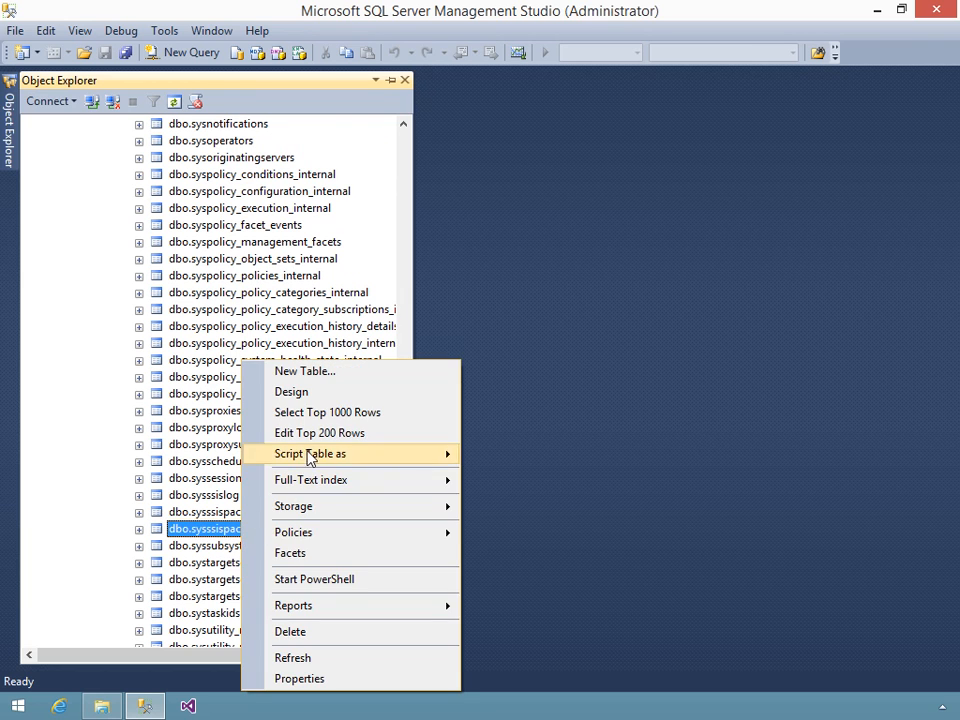
{"action": "mouse_move", "coordinate": [313, 452]}
{"action": "left_click", "coordinate": [317, 412]}
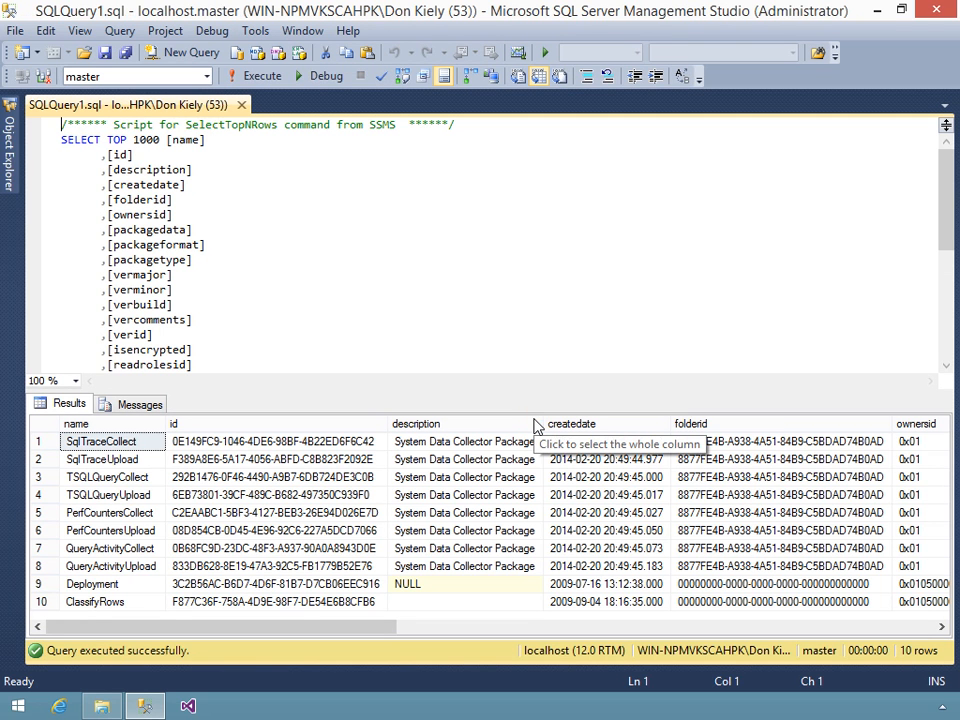
- Select the ClassifyRows row and scroll across all its columns and back
{"action": "left_click", "coordinate": [85, 604]}
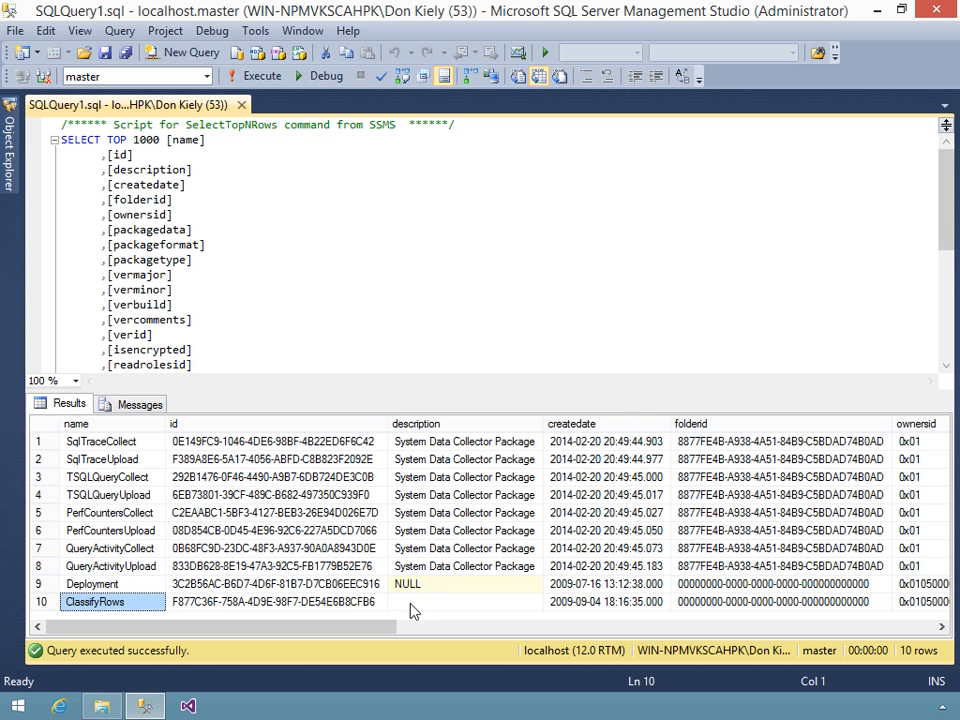
{"action": "left_click_drag", "start_coordinate": [375, 627], "coordinate": [640, 630]}
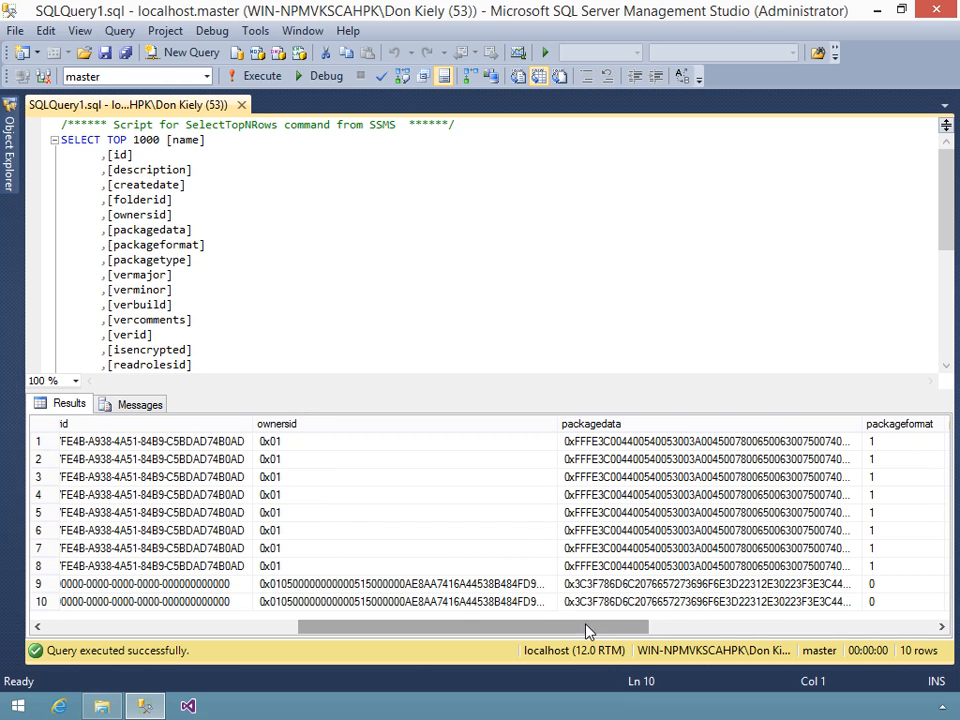
{"action": "left_click_drag", "start_coordinate": [588, 636], "coordinate": [920, 592]}
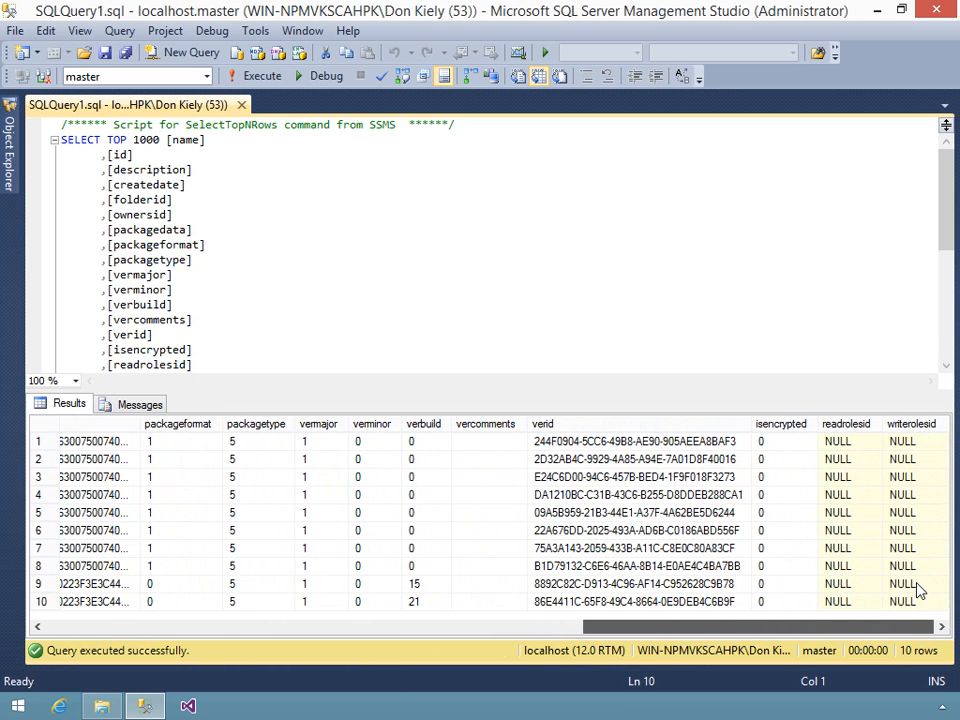
{"action": "left_click_drag", "start_coordinate": [760, 626], "coordinate": [165, 635]}
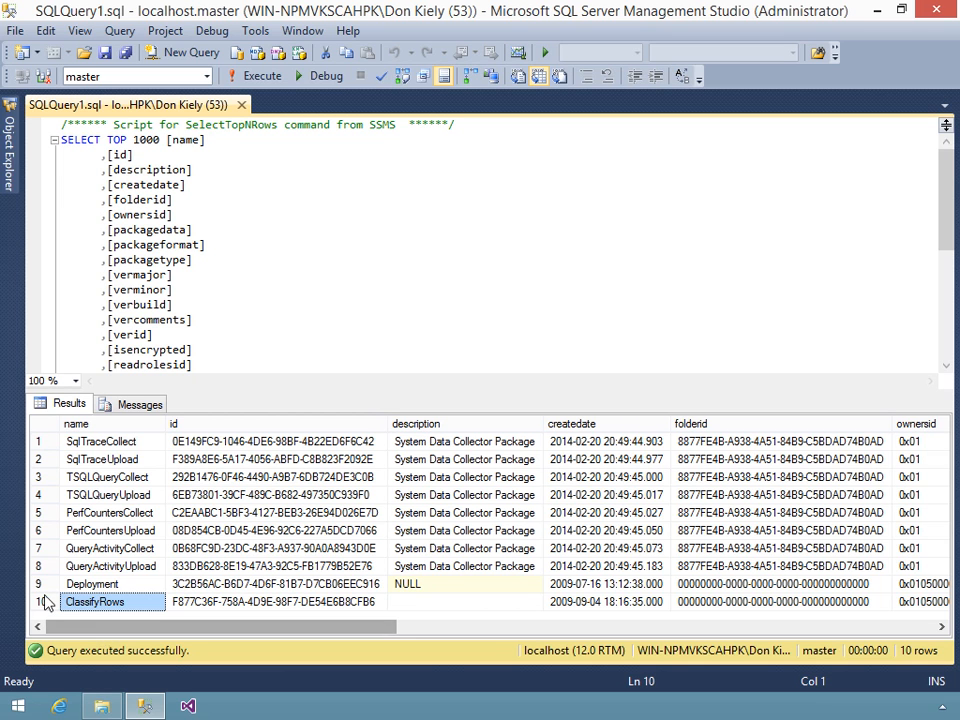
- Bring Object Explorer back into view beside the query results
{"action": "left_click", "coordinate": [10, 185]}
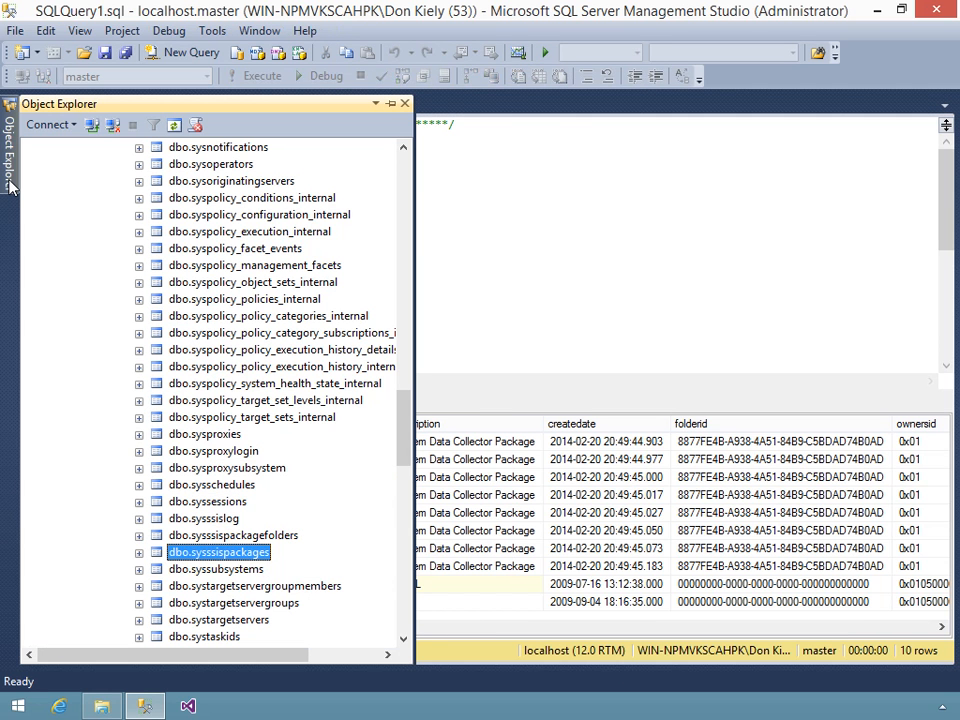
{"action": "left_click", "coordinate": [403, 251]}
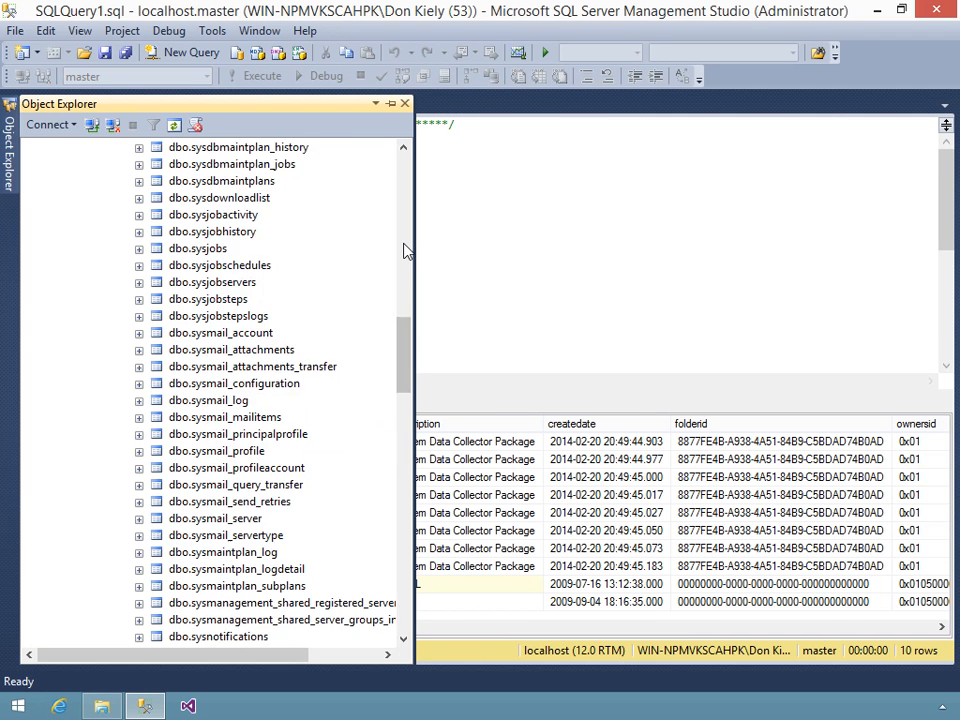
{"action": "left_click", "coordinate": [403, 251]}
{"action": "left_click", "coordinate": [403, 251]}
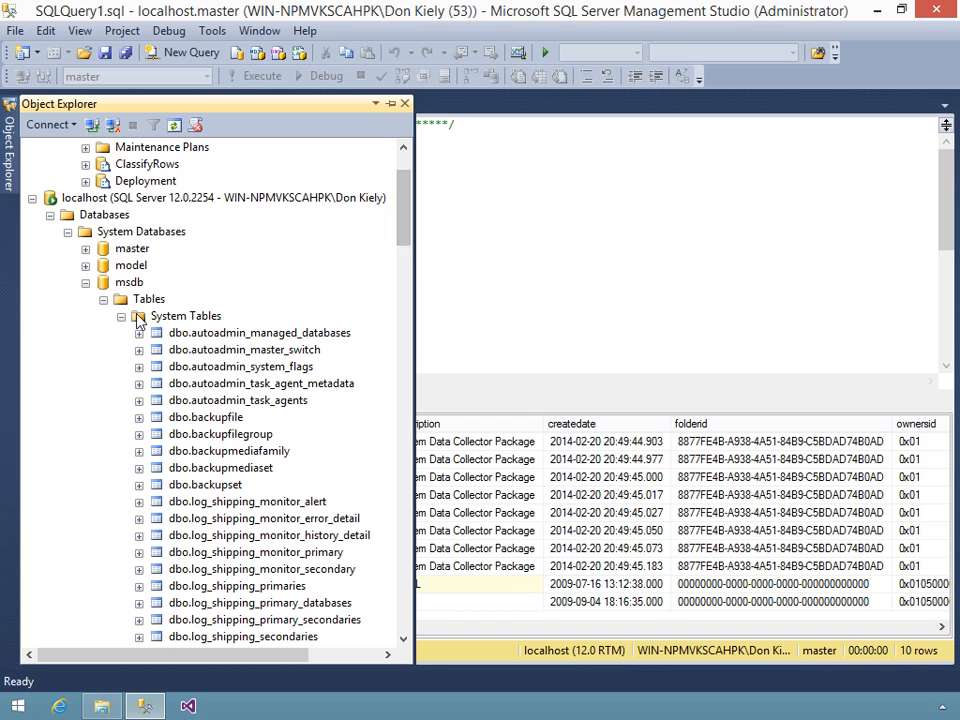
- Collapse msdb and expand the server-level Security folder down to Logins
{"action": "left_click", "coordinate": [103, 300]}
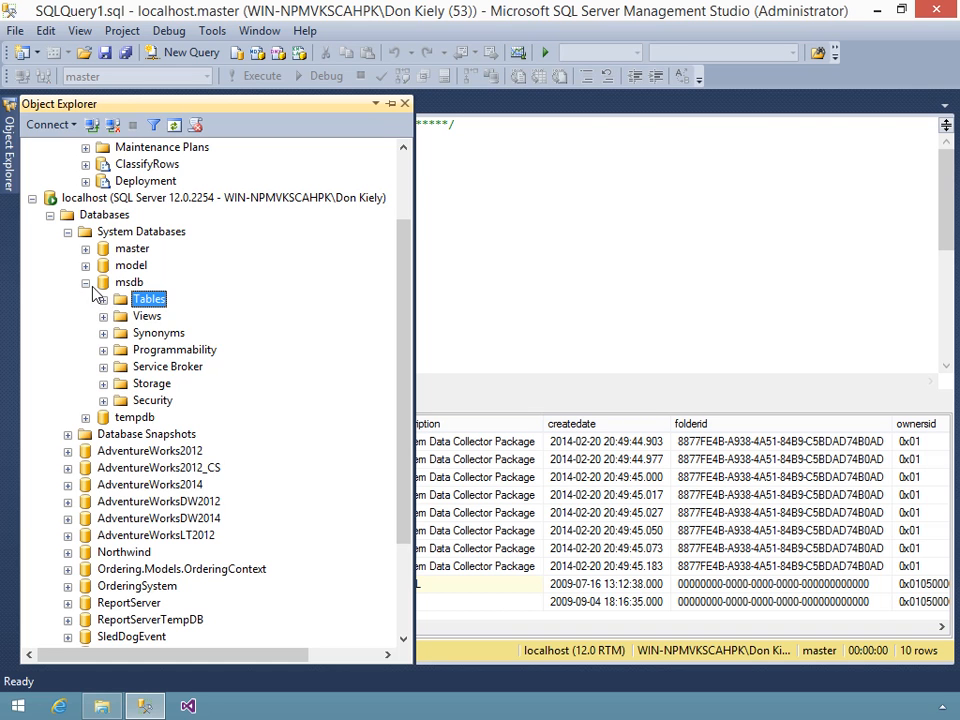
{"action": "left_click", "coordinate": [91, 284]}
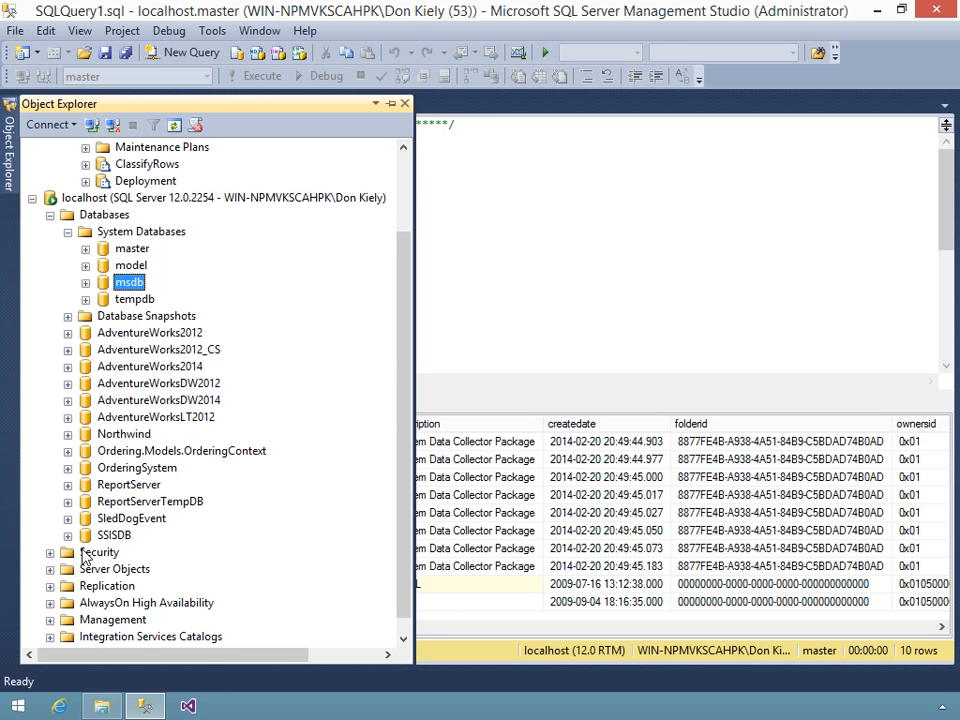
{"action": "left_click", "coordinate": [84, 556]}
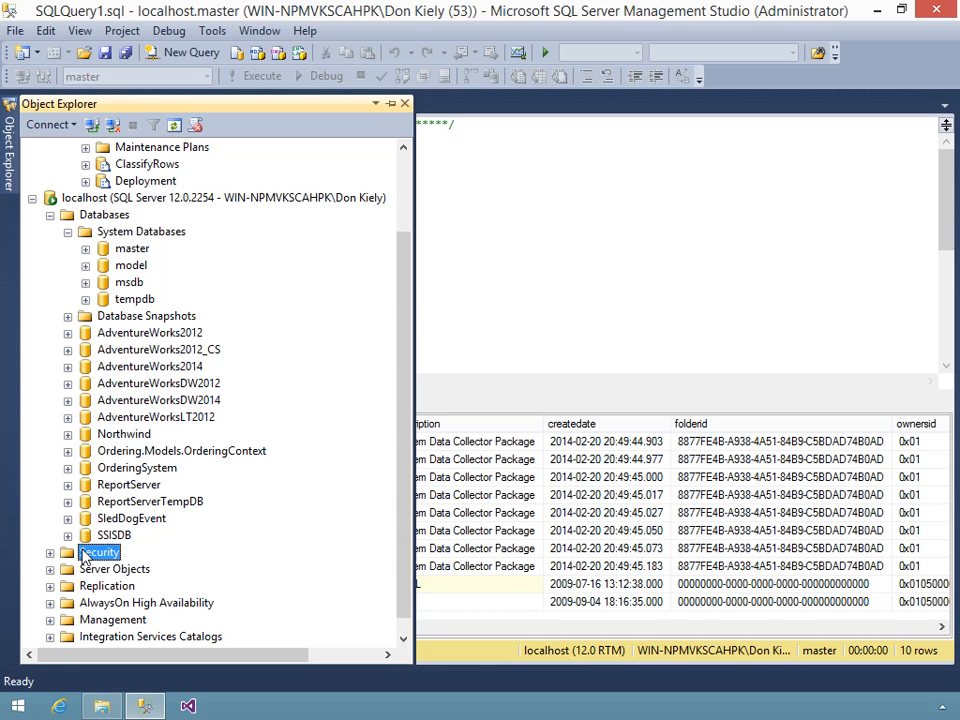
{"action": "double_click", "coordinate": [84, 556]}
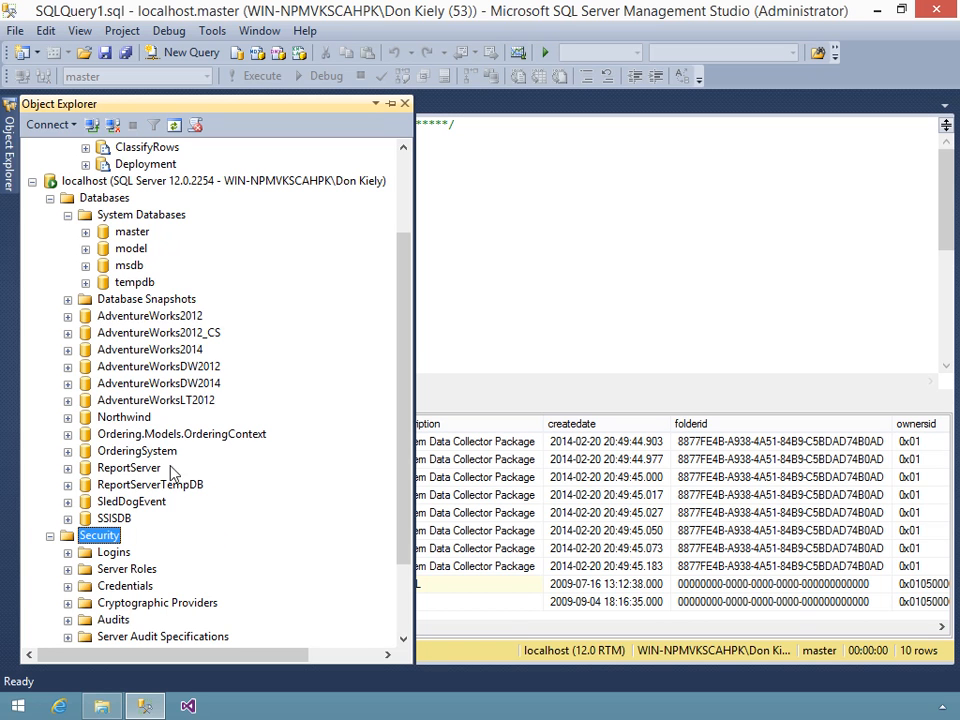
{"action": "left_click", "coordinate": [86, 266]}
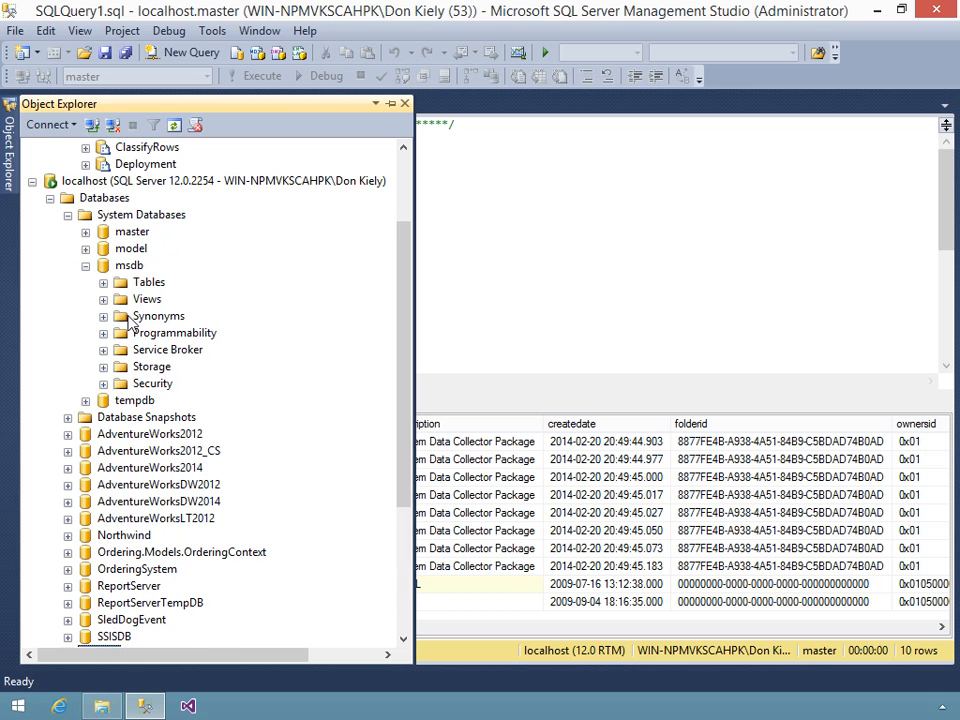
{"action": "left_click", "coordinate": [152, 384]}
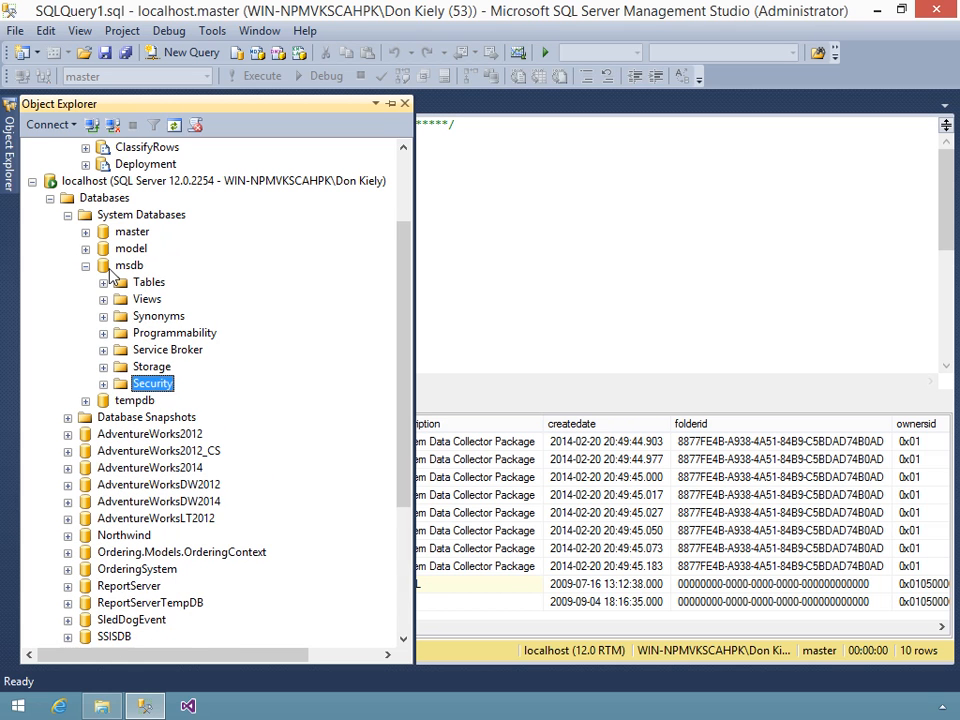
{"action": "left_click", "coordinate": [86, 266]}
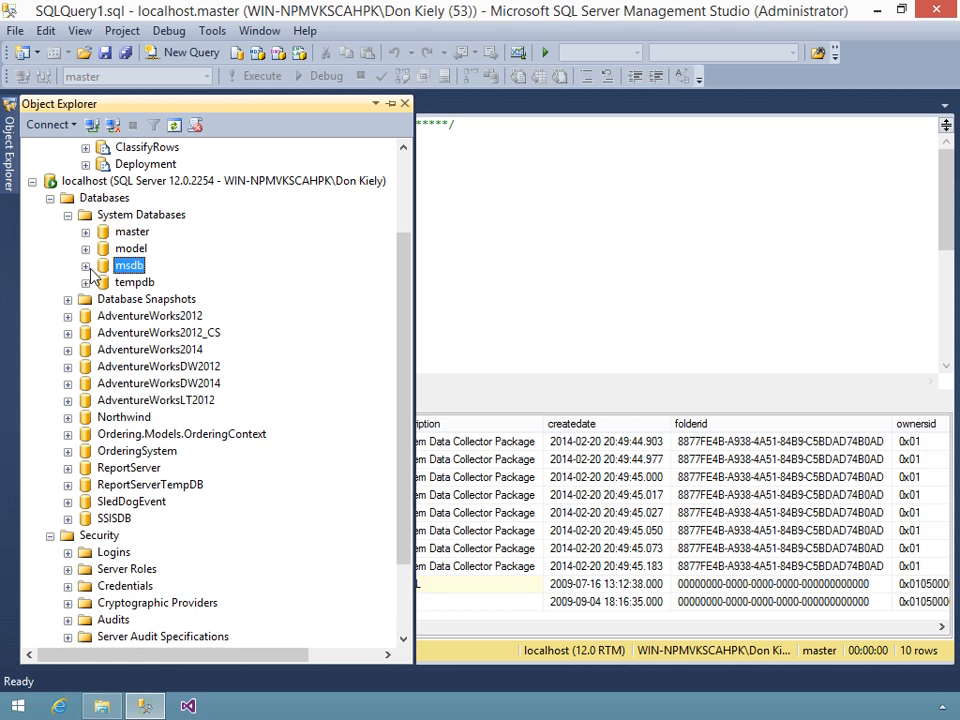
{"action": "left_click", "coordinate": [98, 538]}
{"action": "right_click", "coordinate": [98, 539]}
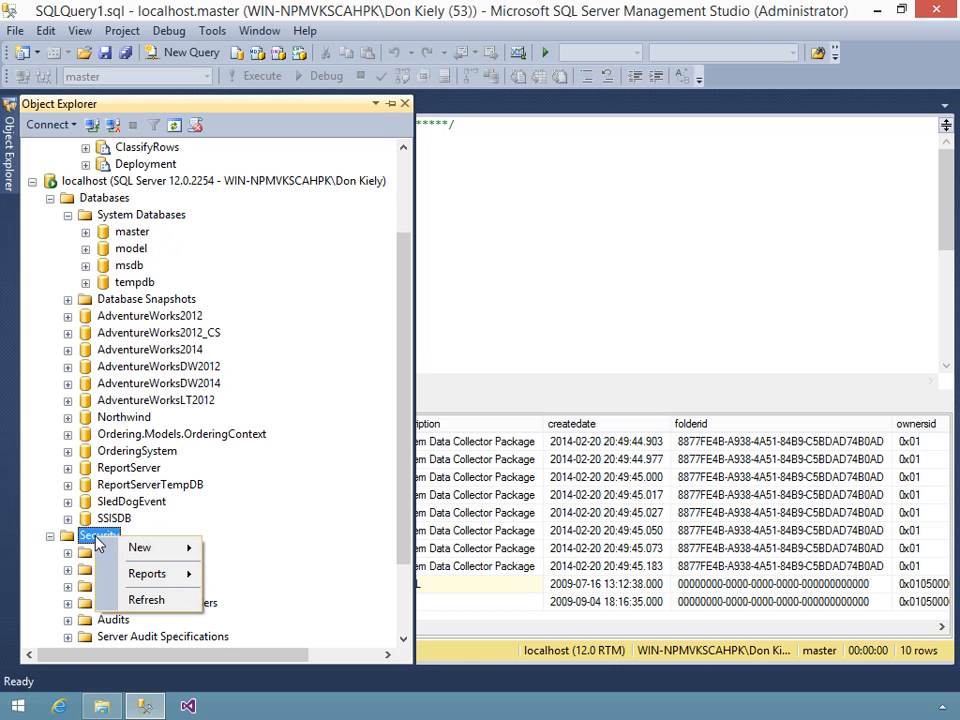
{"action": "left_click", "coordinate": [86, 552]}
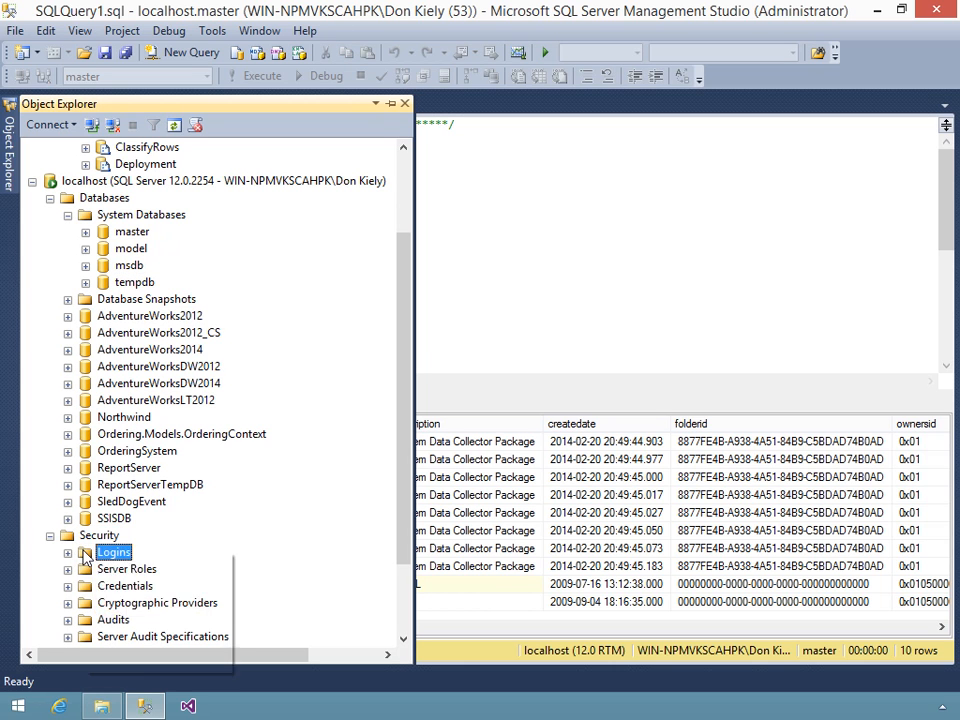
{"action": "right_click", "coordinate": [87, 554]}
- Create login SSISTester with SQL Server authentication, a password, and no forced password change
{"action": "left_click", "coordinate": [140, 562]}
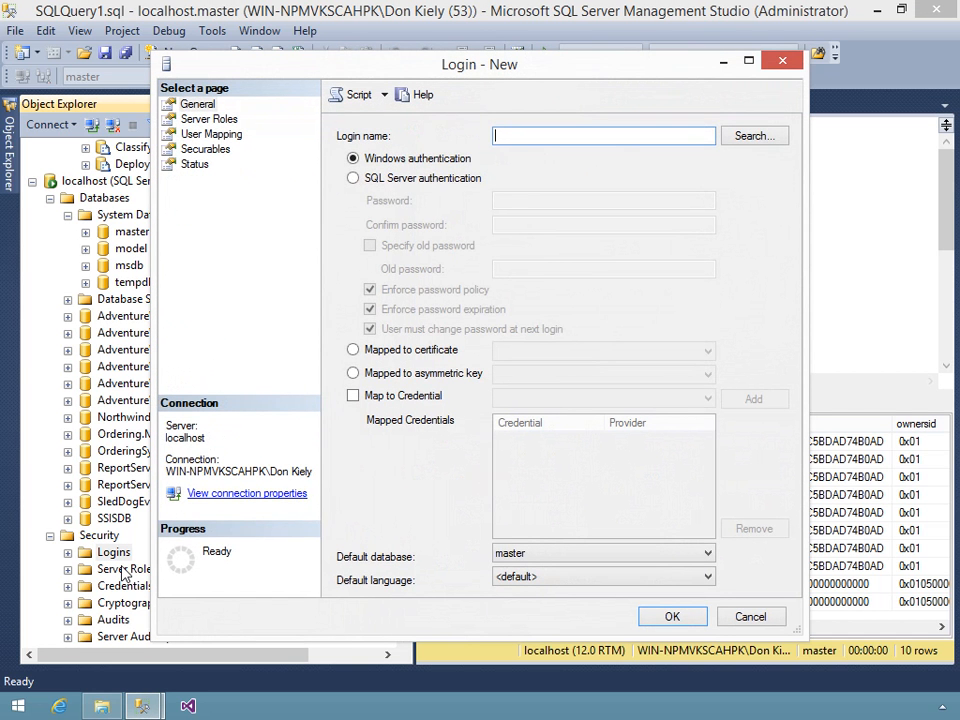
{"action": "type", "text": "SSISTester"}
{"action": "left_click", "coordinate": [446, 181]}
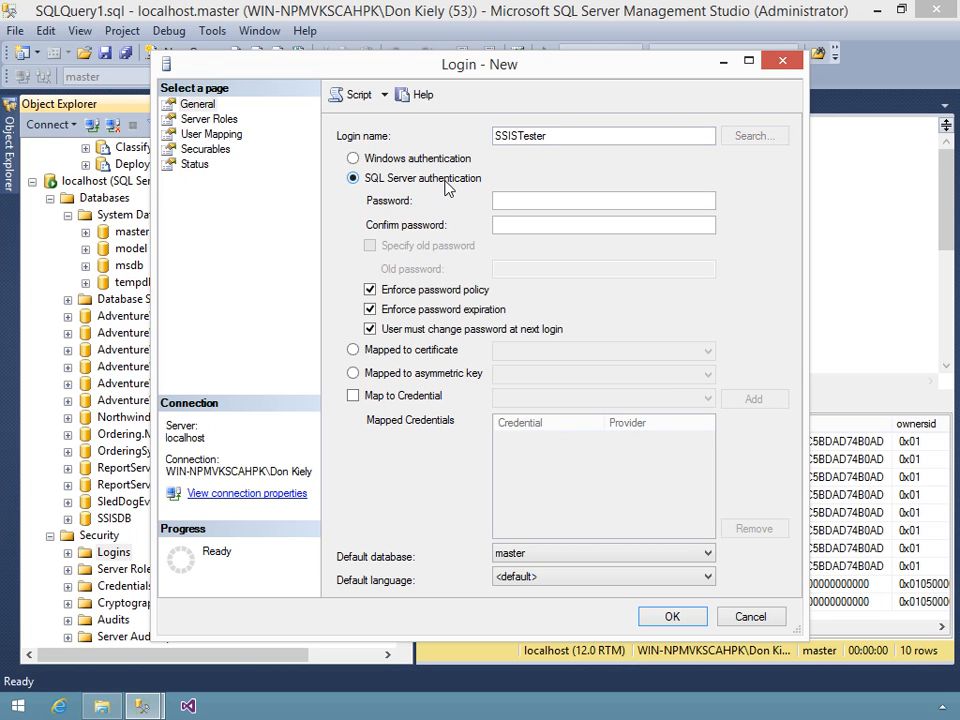
{"action": "left_click", "coordinate": [522, 203]}
{"action": "type", "text": "passwordpasswo"}
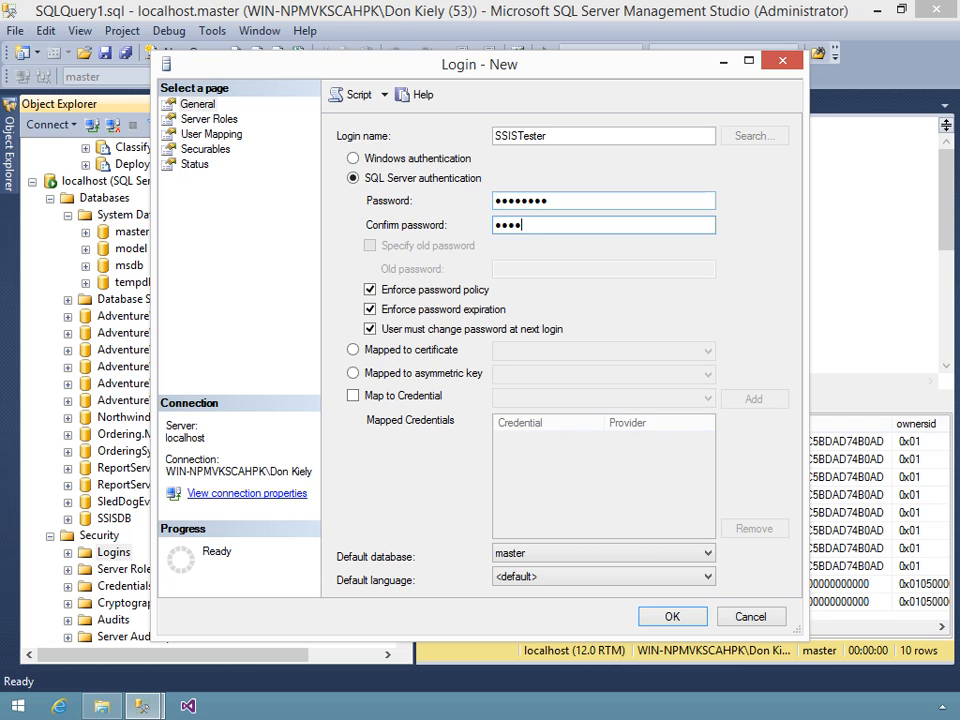
{"action": "type", "text": "rd"}
{"action": "left_click", "coordinate": [476, 329]}
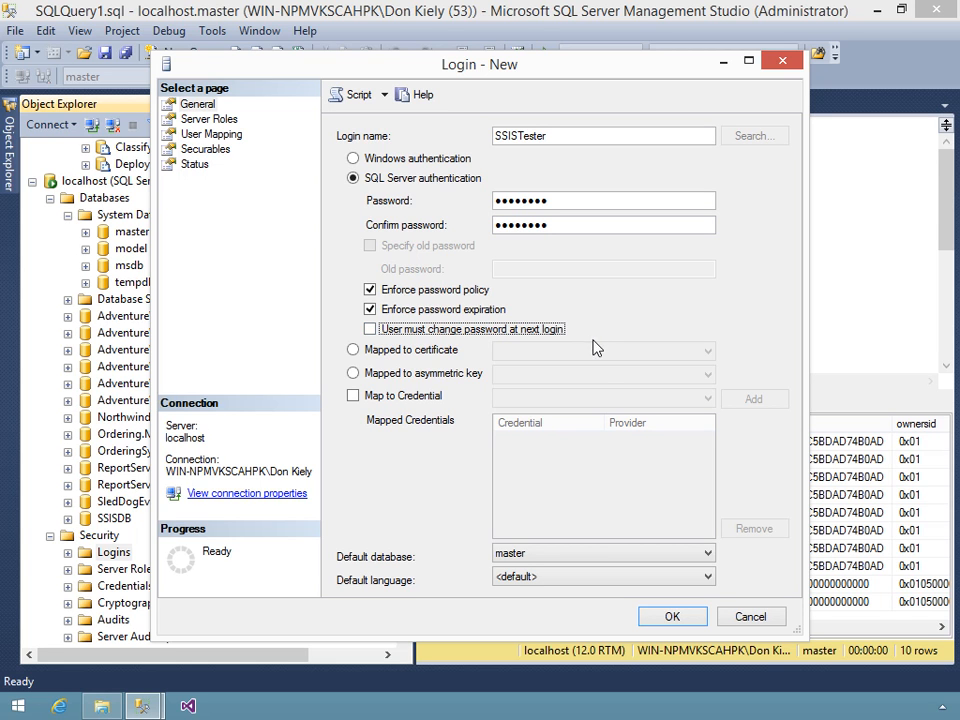
- Make msdb the SSISTester login's default database
{"action": "left_click", "coordinate": [629, 552]}
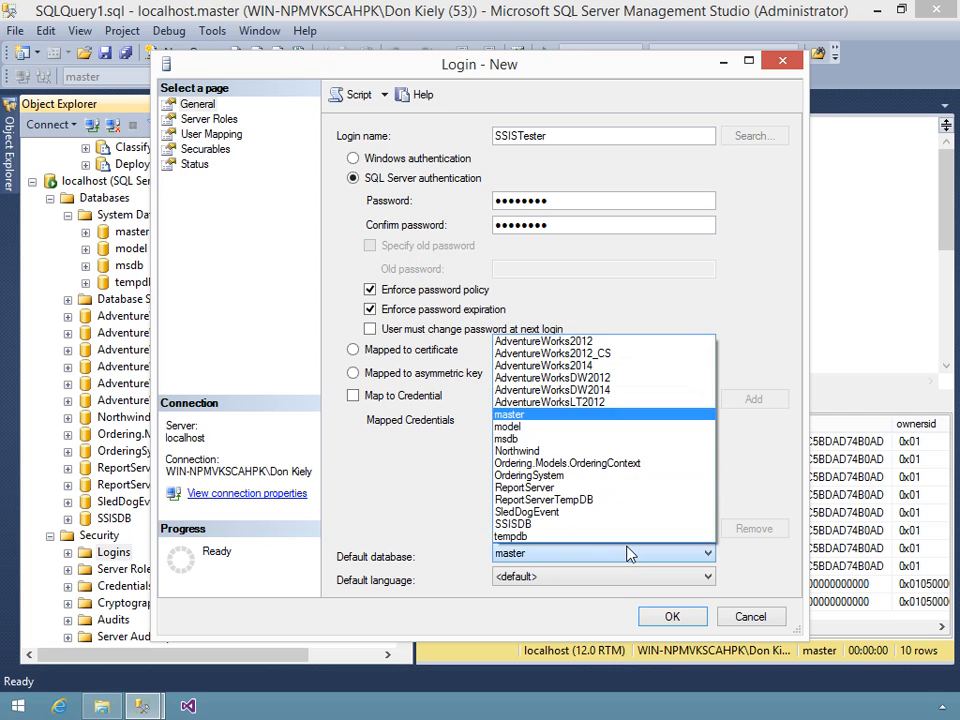
{"action": "left_click", "coordinate": [527, 440]}
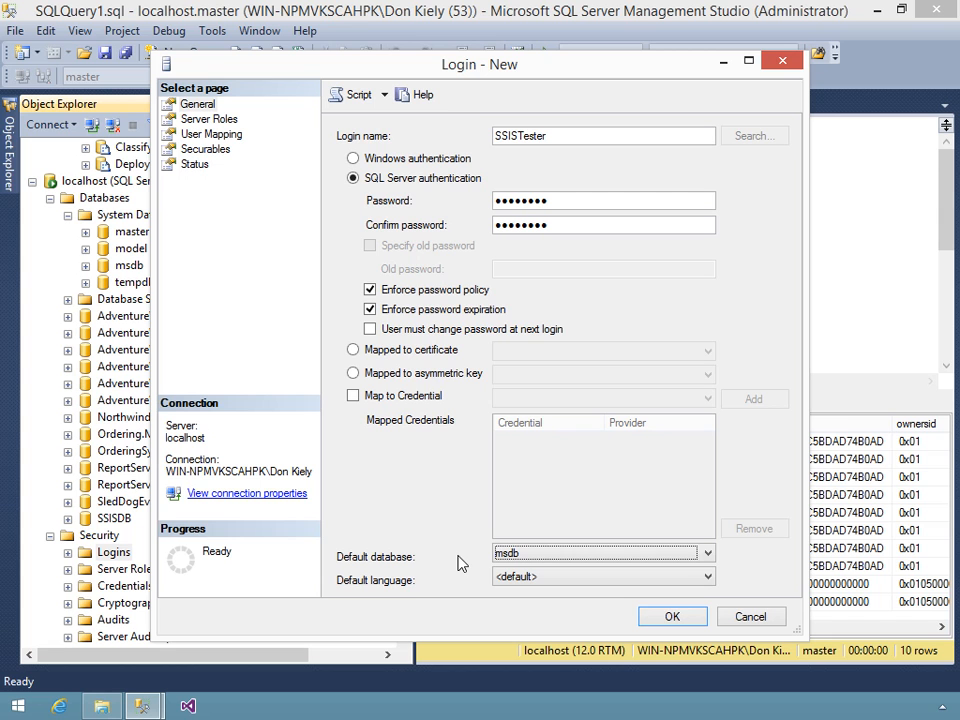
{"action": "left_click", "coordinate": [222, 132]}
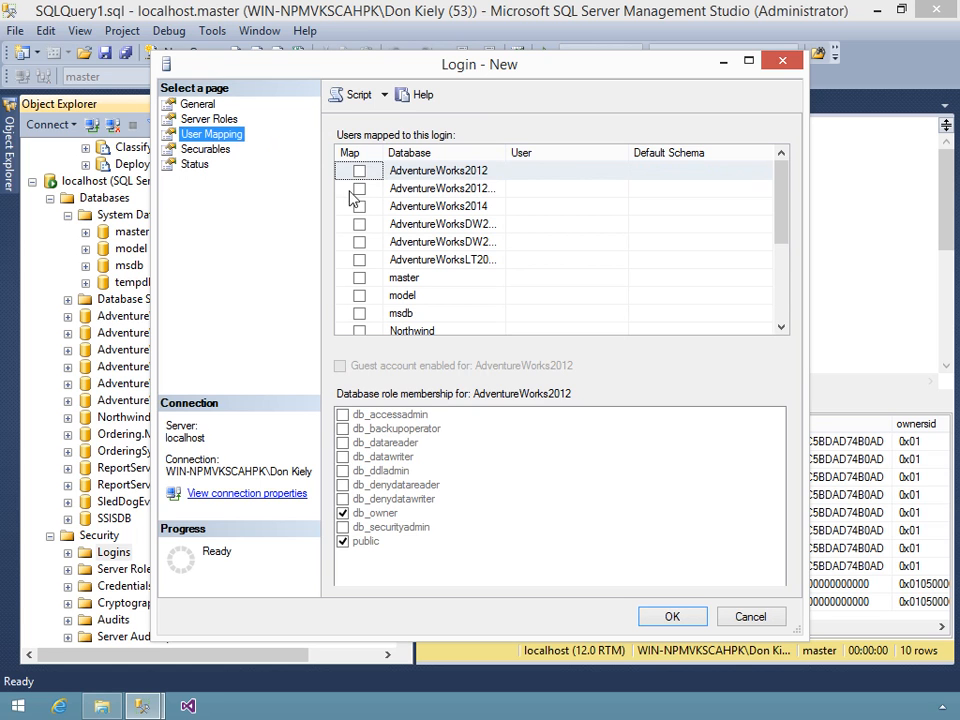
- Map SSISTester to msdb with db_ssisoperator membership and create the login
{"action": "left_click", "coordinate": [359, 313]}
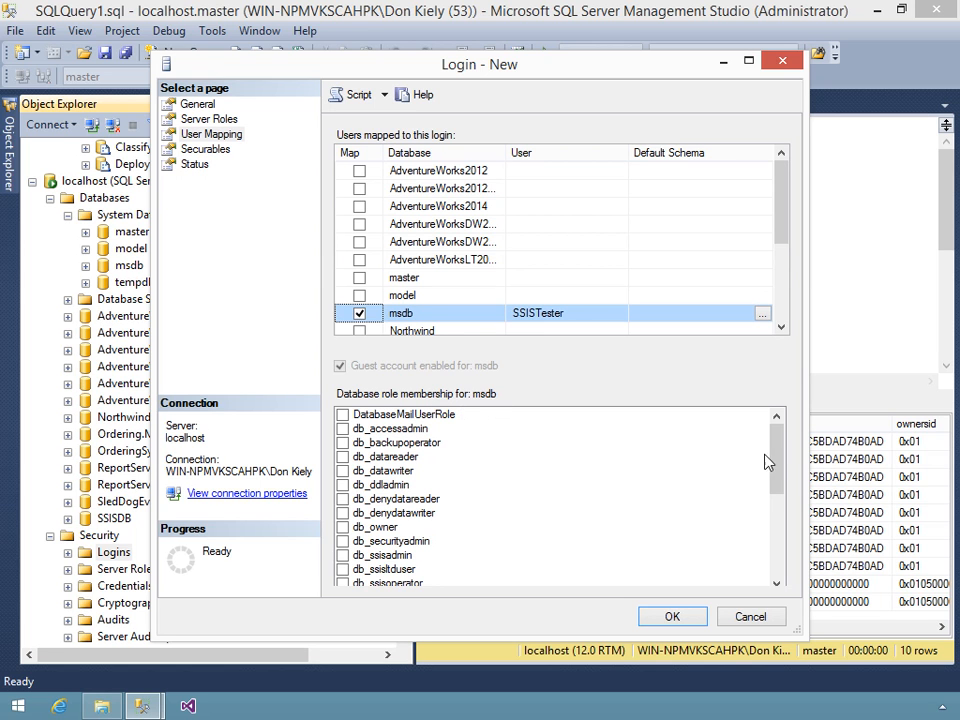
{"action": "left_click_drag", "start_coordinate": [780, 462], "coordinate": [781, 474]}
{"action": "left_click_drag", "start_coordinate": [777, 484], "coordinate": [776, 493]}
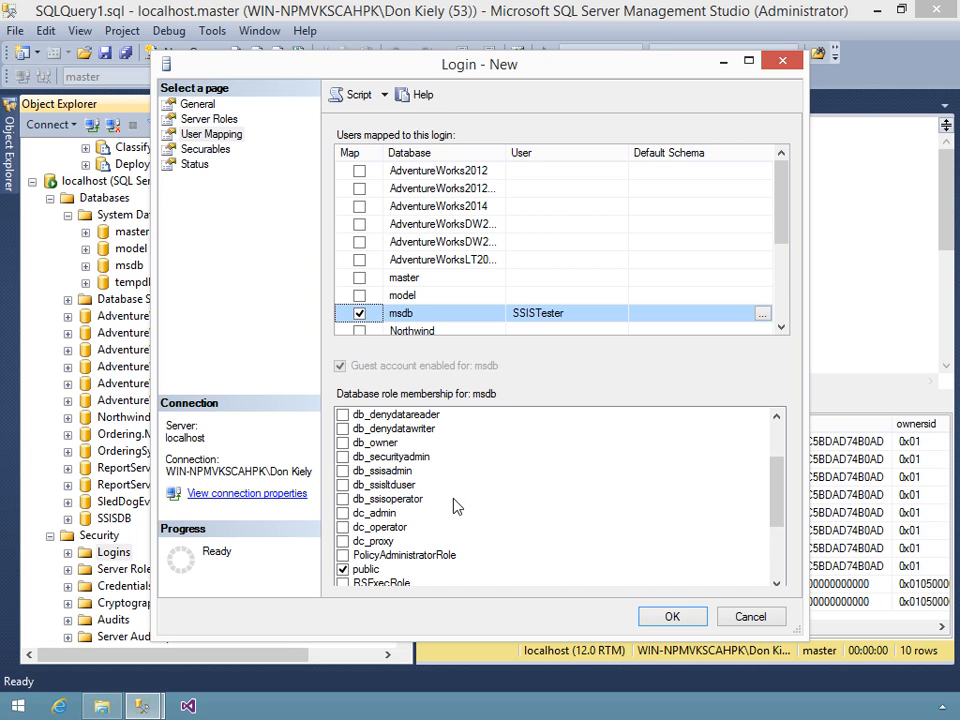
{"action": "left_click", "coordinate": [343, 500]}
{"action": "left_click", "coordinate": [343, 499]}
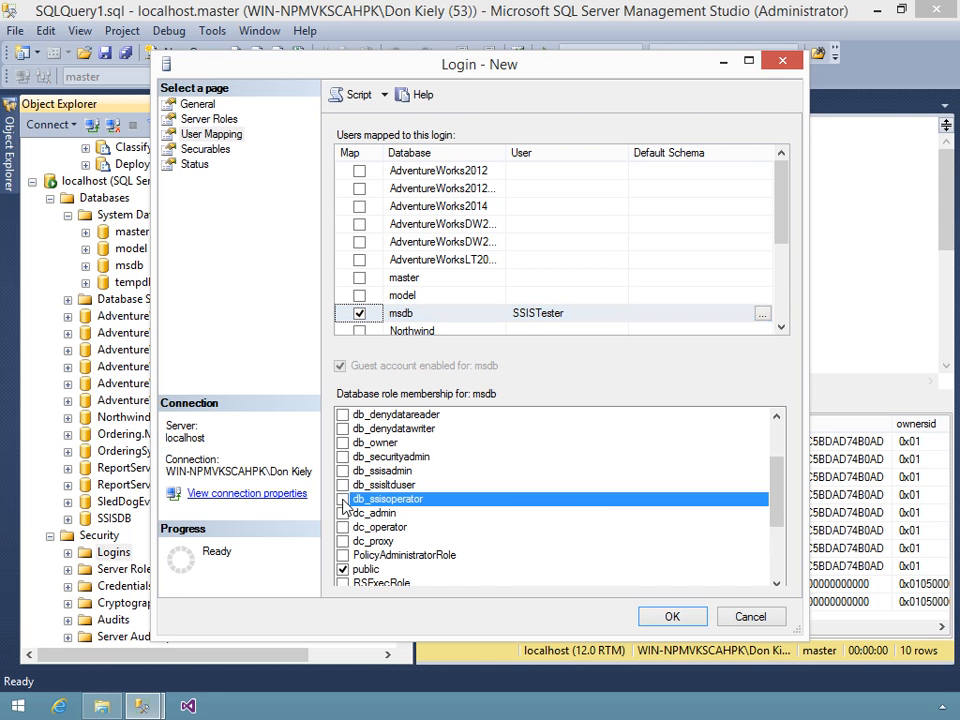
{"action": "left_click", "coordinate": [670, 618]}
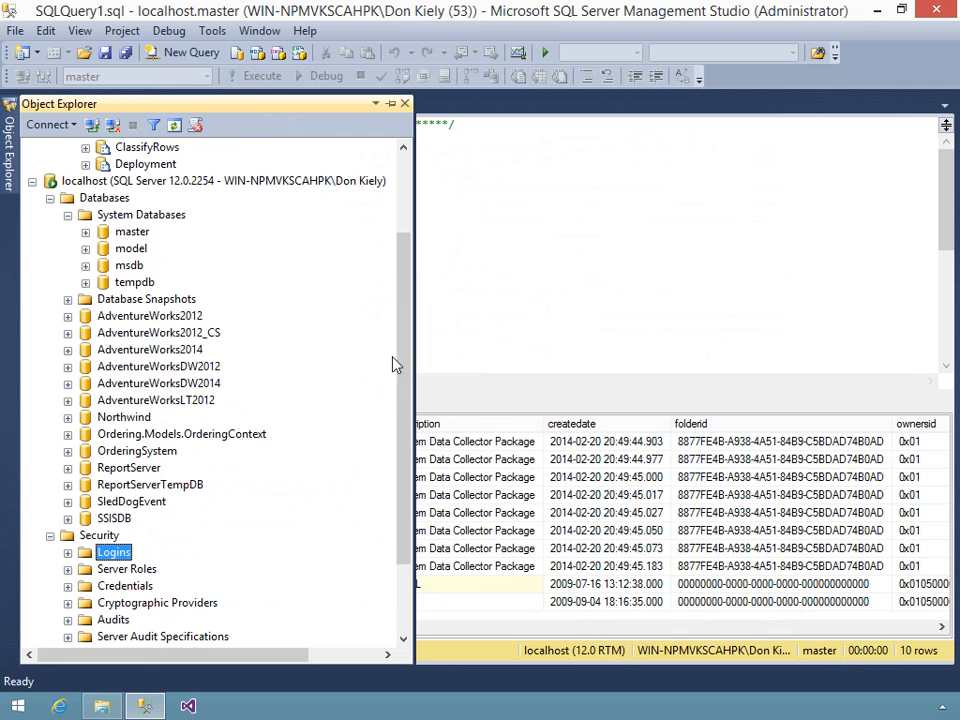
- Expand Logins to confirm SSISTester is listed, then go to the Windows Start screen
{"action": "left_click", "coordinate": [114, 552]}
{"action": "double_click", "coordinate": [115, 553]}
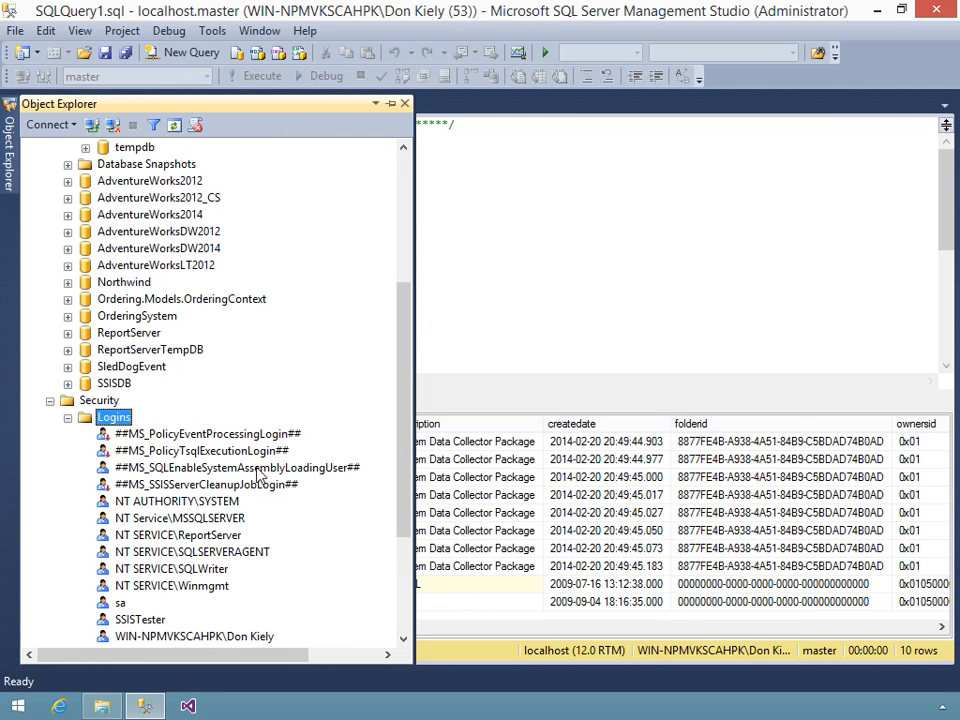
{"action": "left_click", "coordinate": [130, 619]}
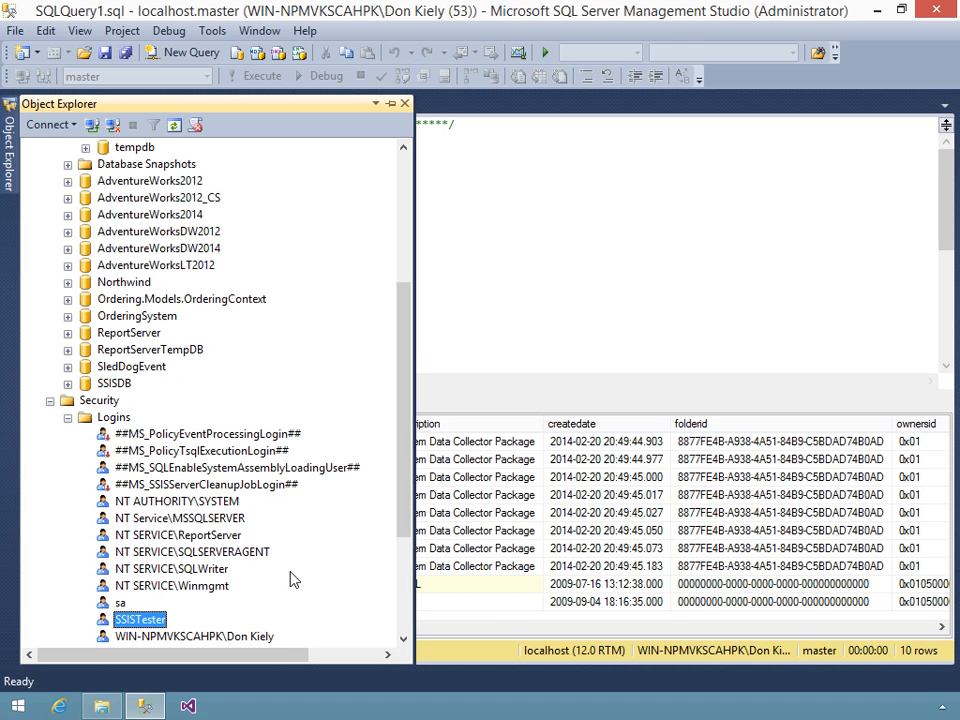
{"action": "key", "text": "super"}
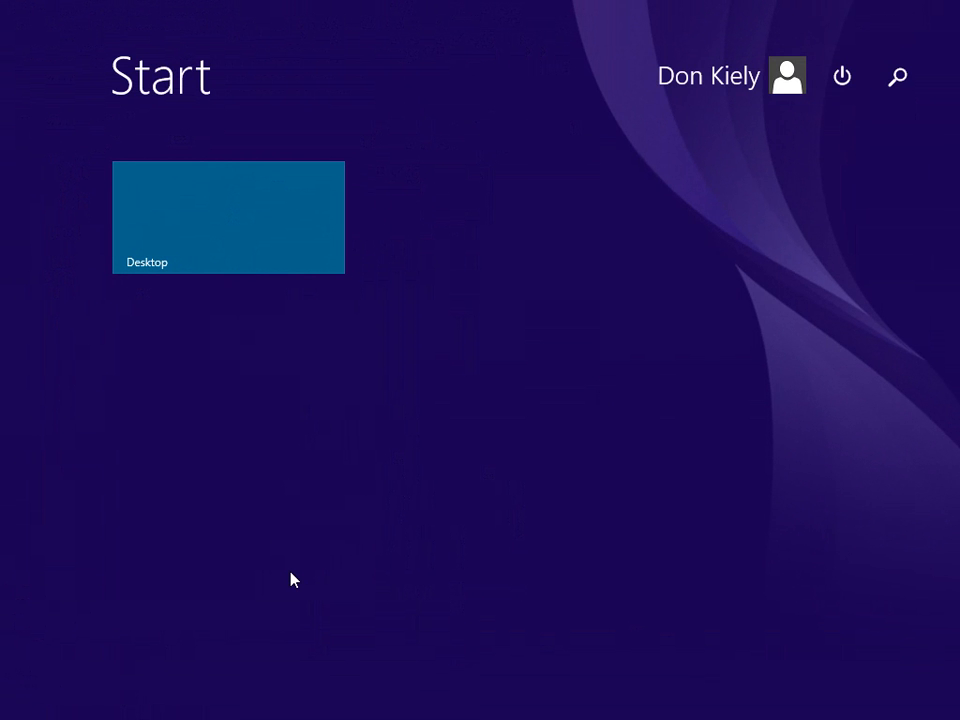
- Search the Start screen for 'execute package' and launch the SQL Server 2014 Execute Package Utility
{"action": "type", "text": "execute "}
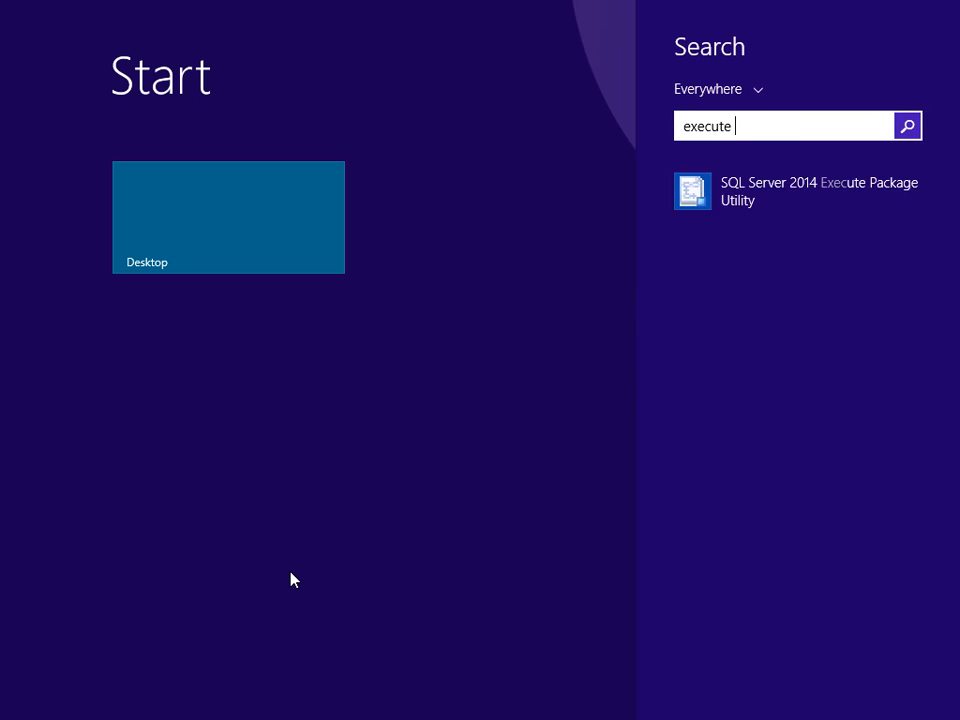
{"action": "type", "text": "package Utility"}
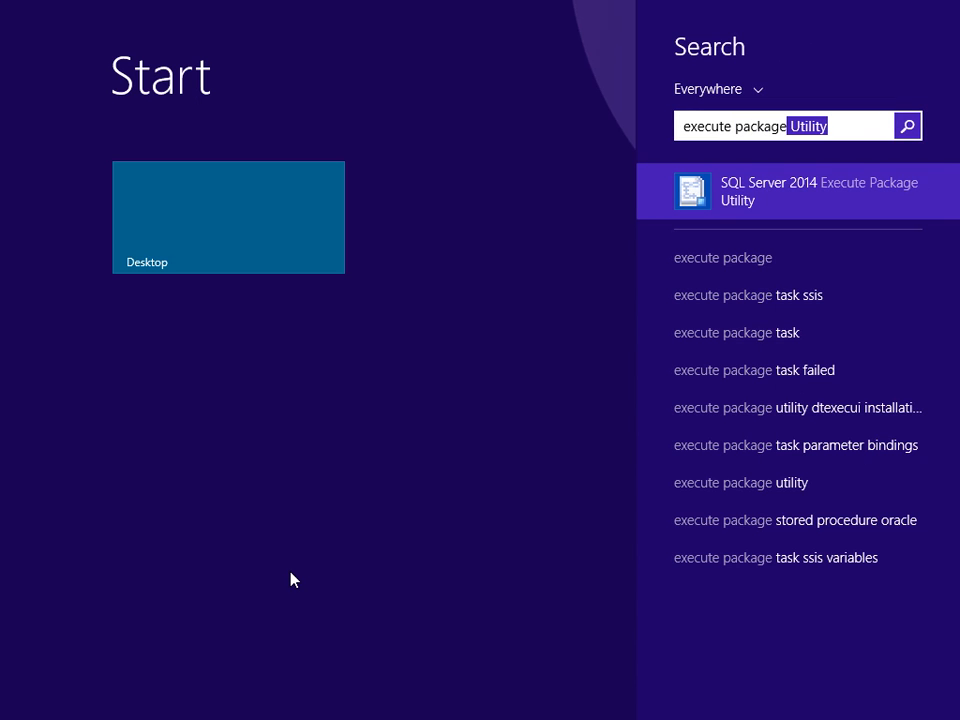
{"action": "key", "text": "Return"}
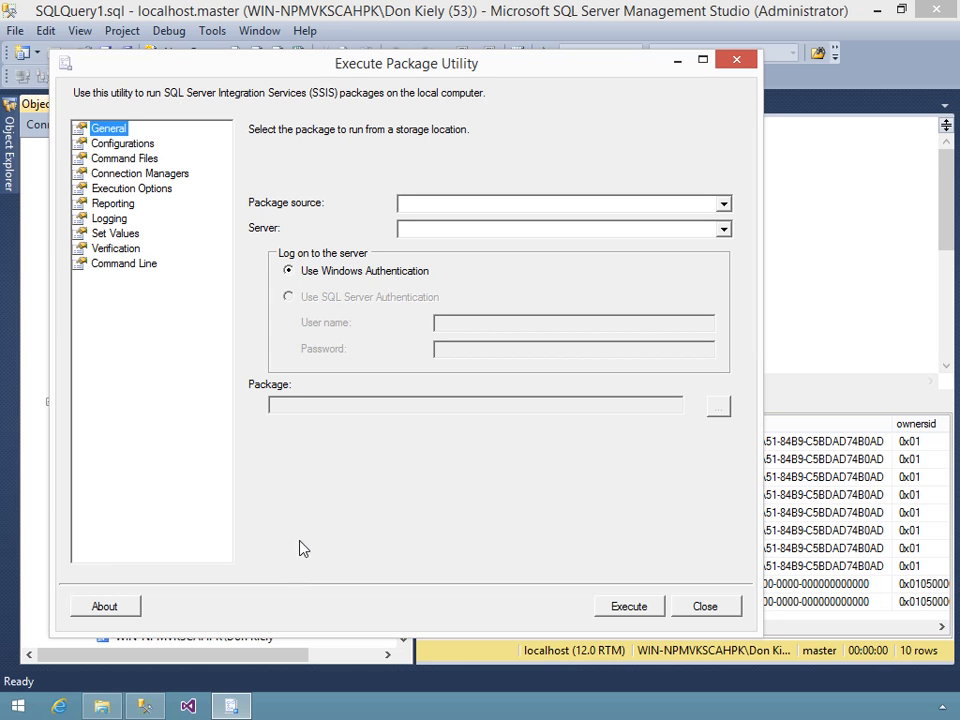
- Use SQL Server package source on (local), logging in with SQL Server Authentication as SSISTester plus password
{"action": "left_click", "coordinate": [723, 205]}
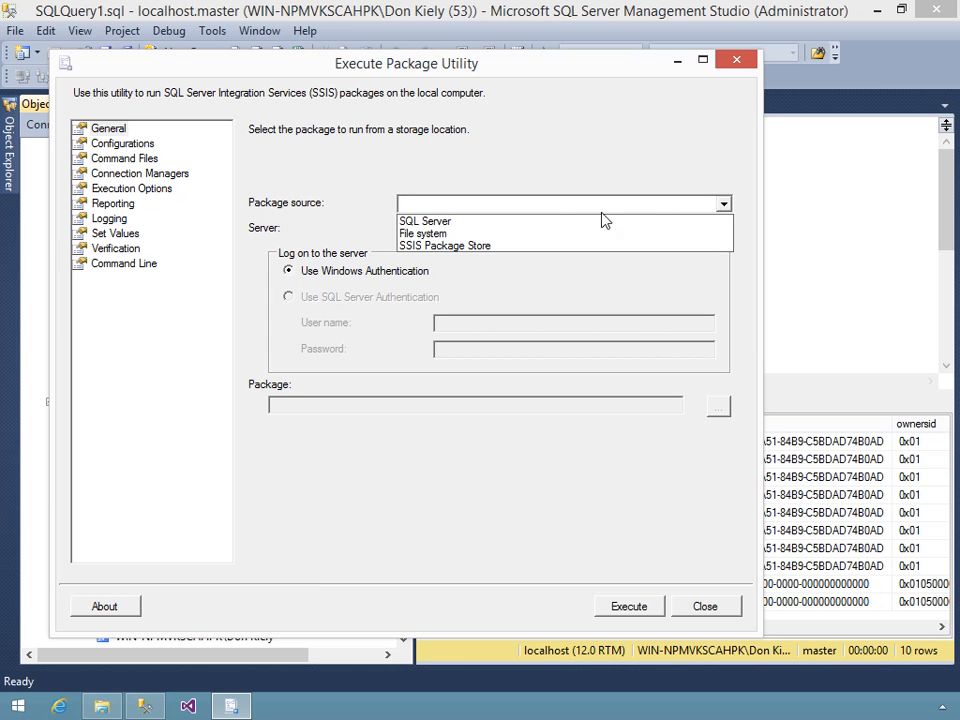
{"action": "left_click", "coordinate": [410, 221]}
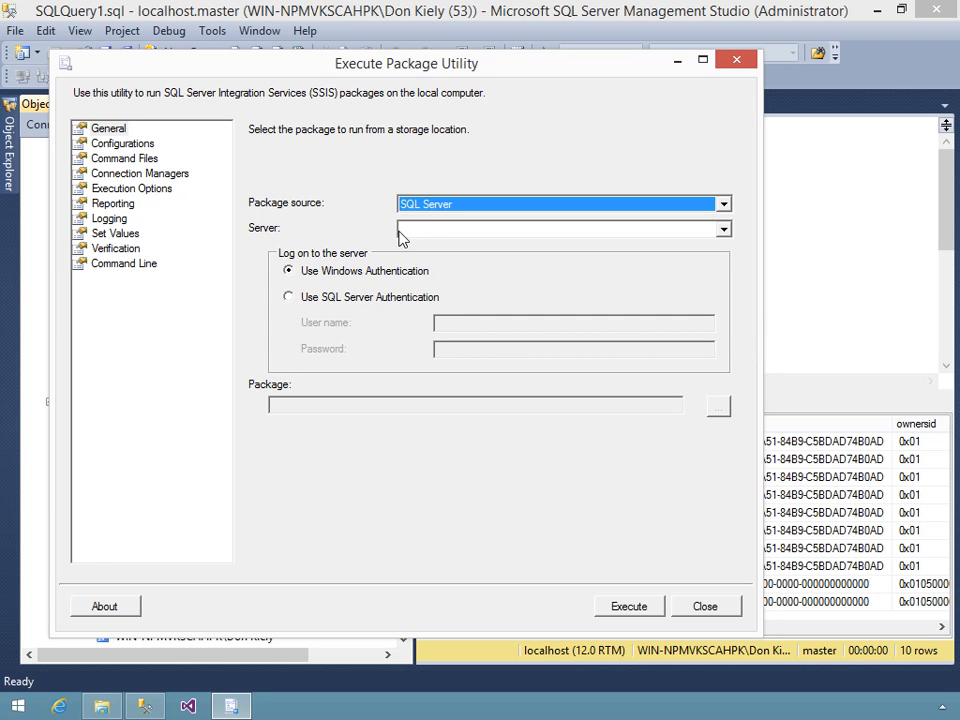
{"action": "left_click", "coordinate": [405, 231]}
{"action": "type", "text": "("}
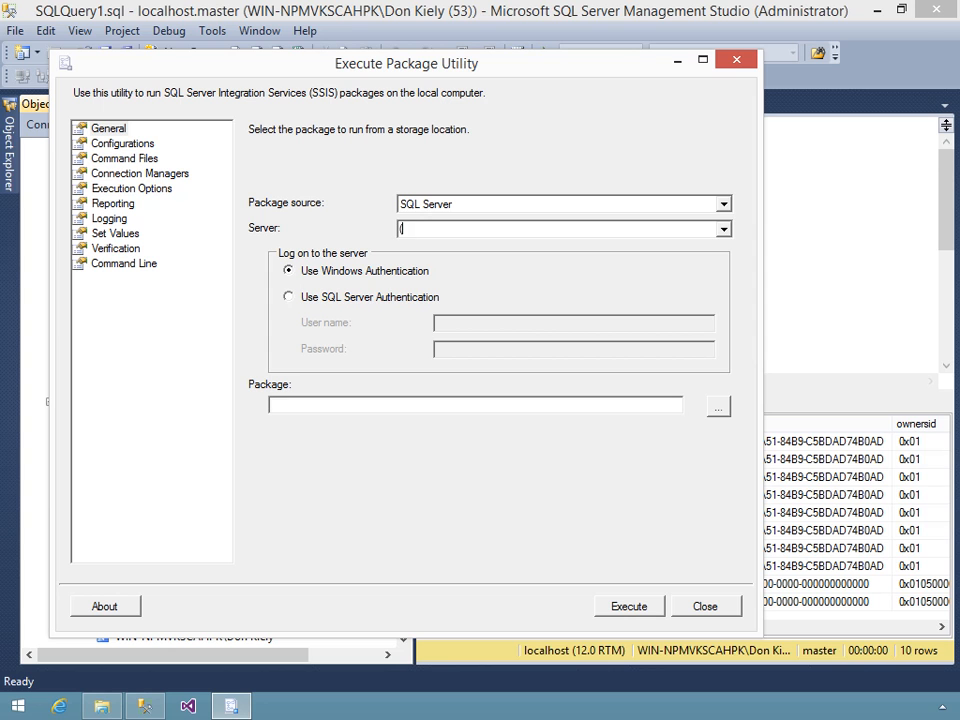
{"action": "type", "text": "local)"}
{"action": "left_click", "coordinate": [364, 304]}
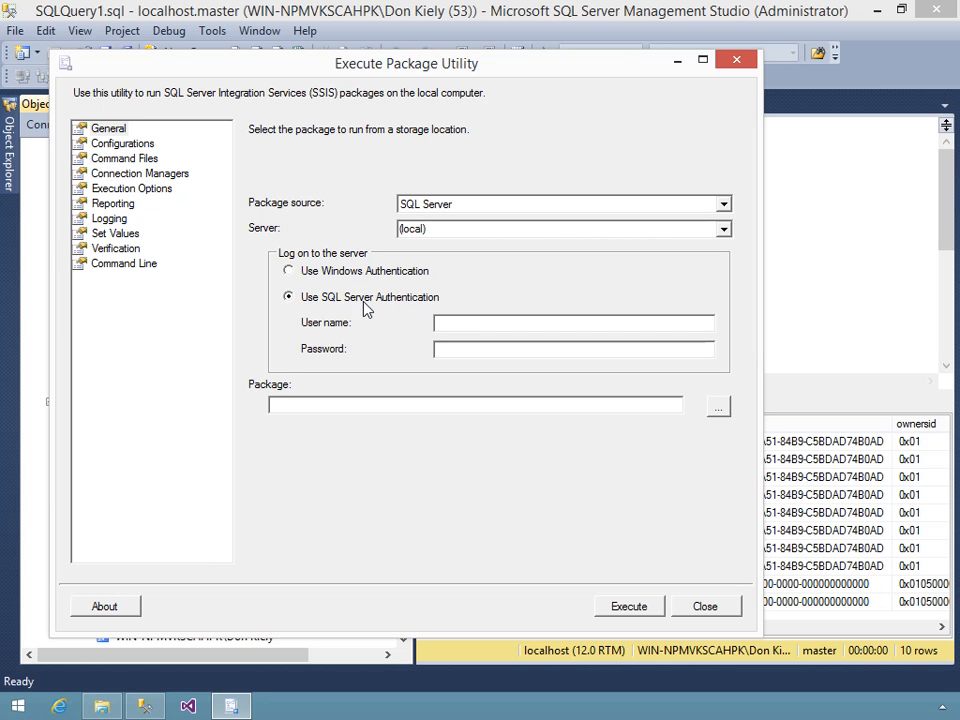
{"action": "left_click", "coordinate": [453, 321]}
{"action": "type", "text": "SSISTester"}
{"action": "key", "text": "Tab"}
{"action": "type", "text": "***sw0rd"}
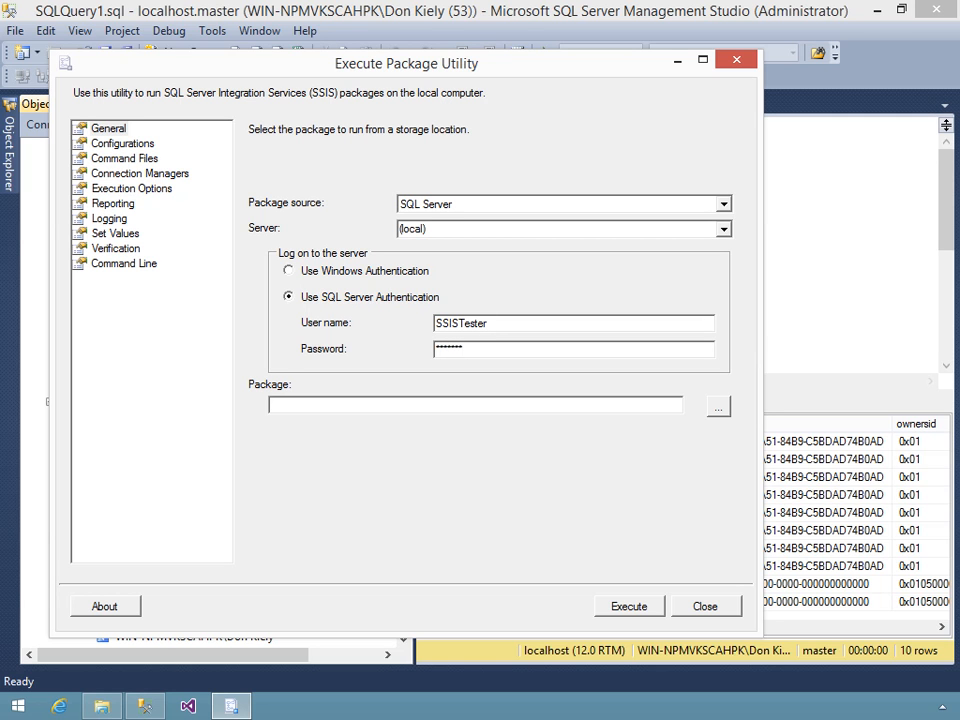
{"action": "type", "text": "d"}
- Select \ClassifyRows from the server's SSIS Packages list as the package to run
{"action": "left_click", "coordinate": [719, 410]}
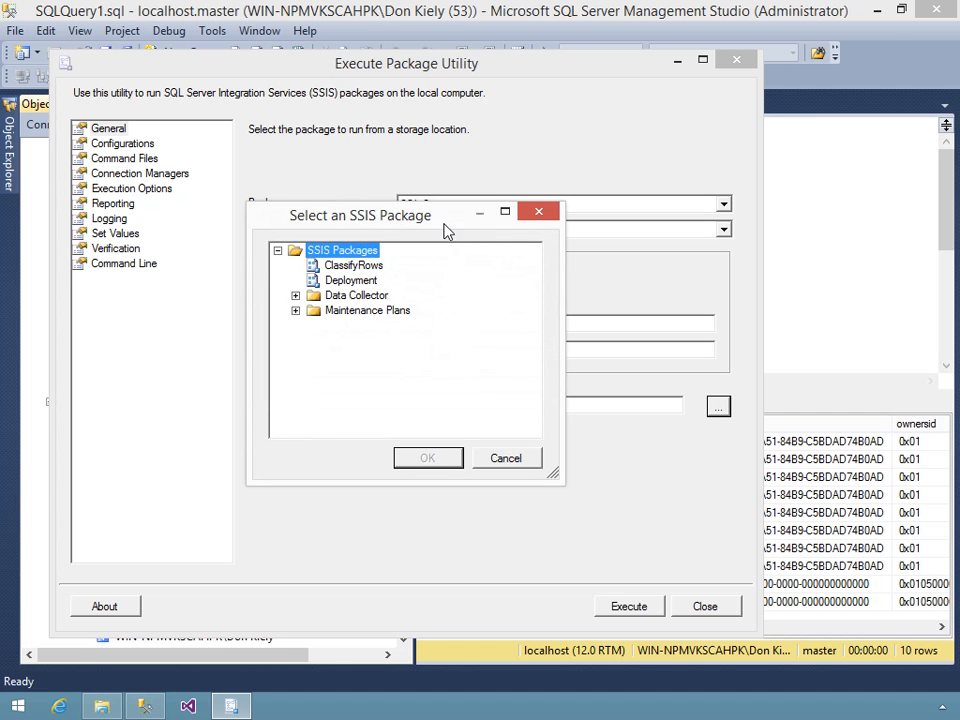
{"action": "left_click_drag", "start_coordinate": [427, 226], "coordinate": [240, 234]}
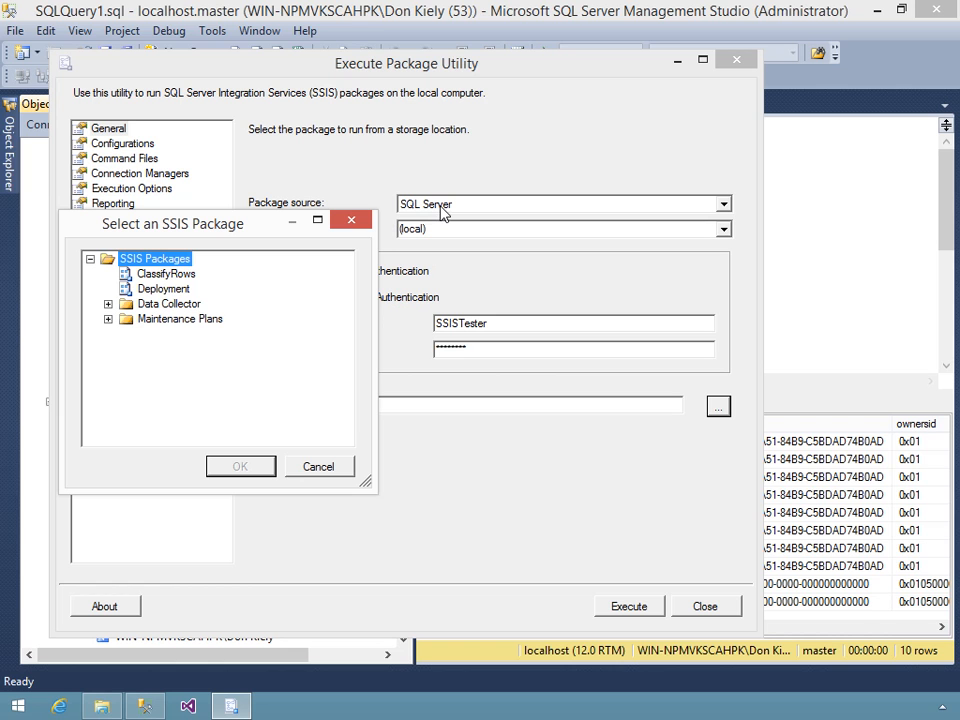
{"action": "left_click", "coordinate": [161, 275]}
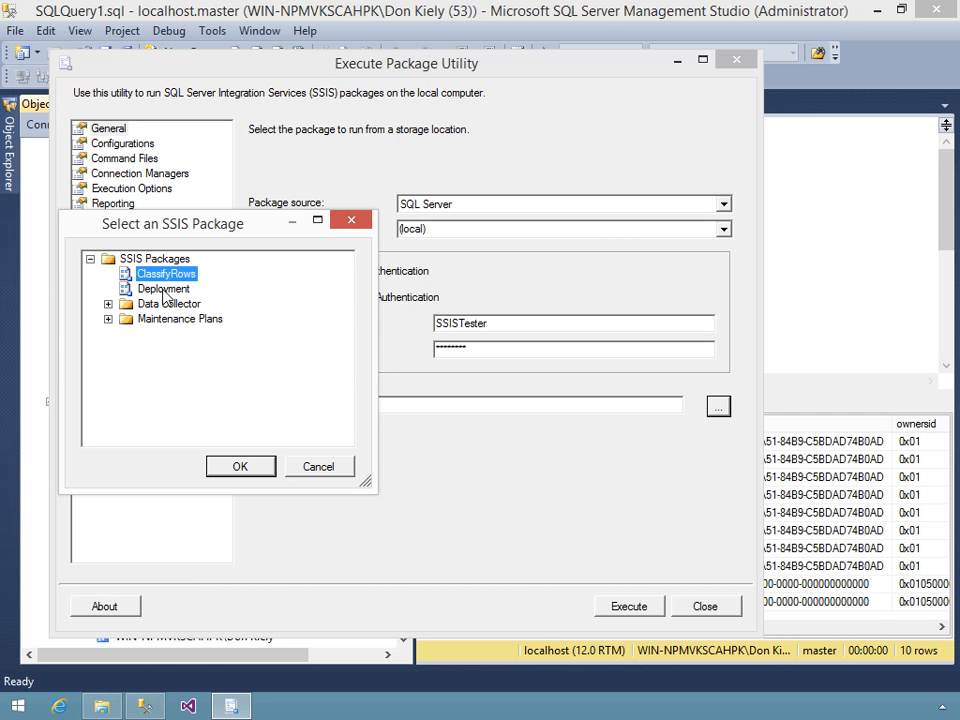
{"action": "left_click", "coordinate": [244, 469]}
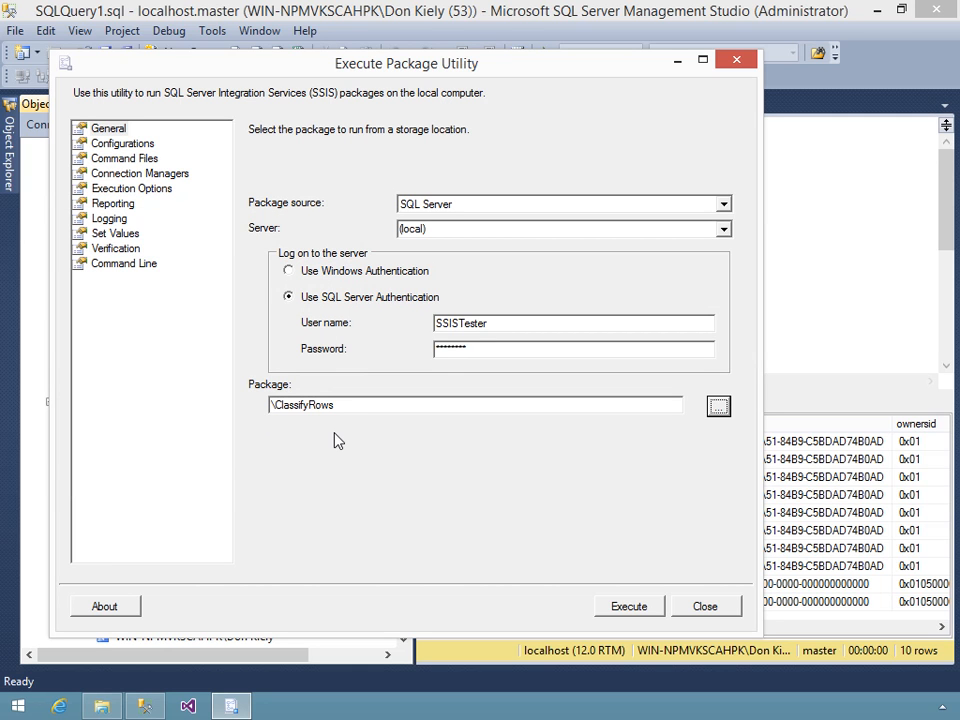
- Execute ClassifyRows and scroll the progress log down to its Finished entries (elapsed 00:00:00.812)
{"action": "left_click", "coordinate": [629, 608]}
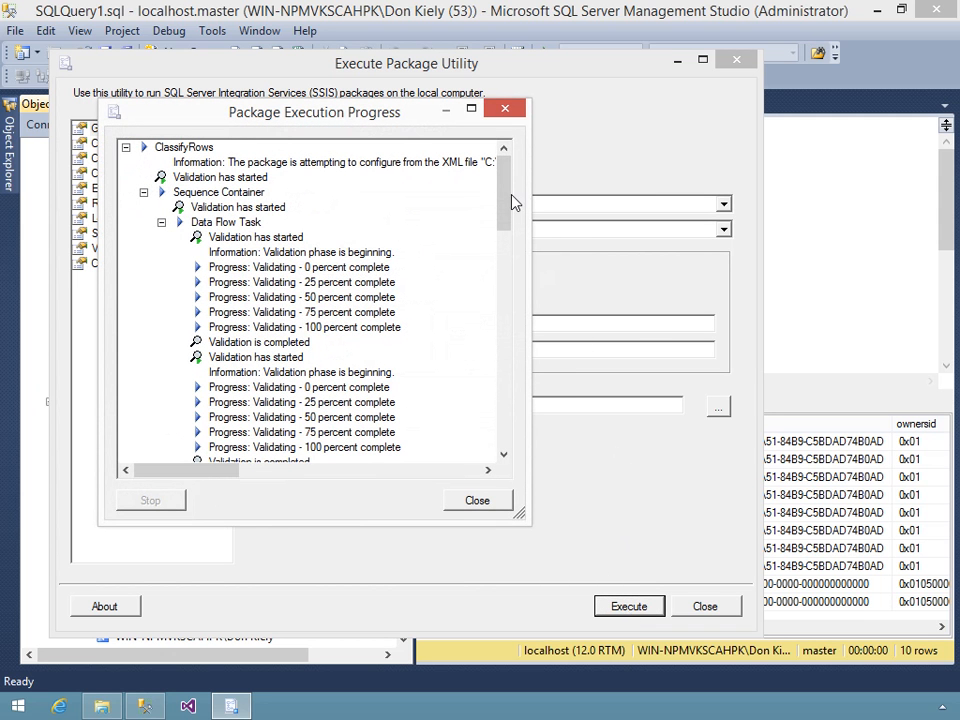
{"action": "left_click_drag", "start_coordinate": [505, 186], "coordinate": [507, 279]}
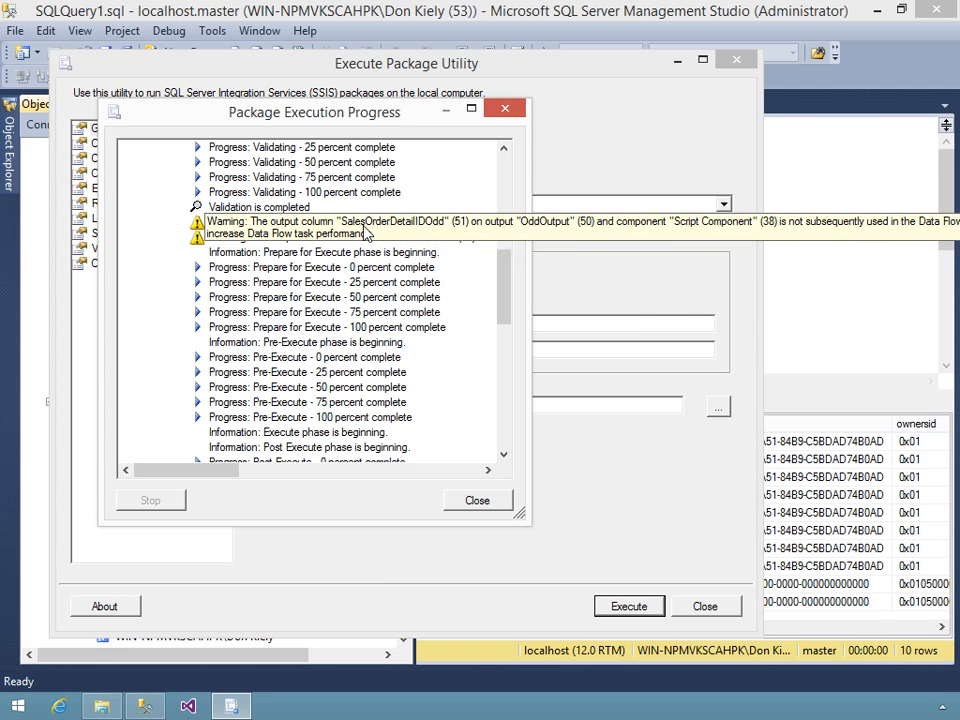
{"action": "left_click_drag", "start_coordinate": [503, 298], "coordinate": [497, 450]}
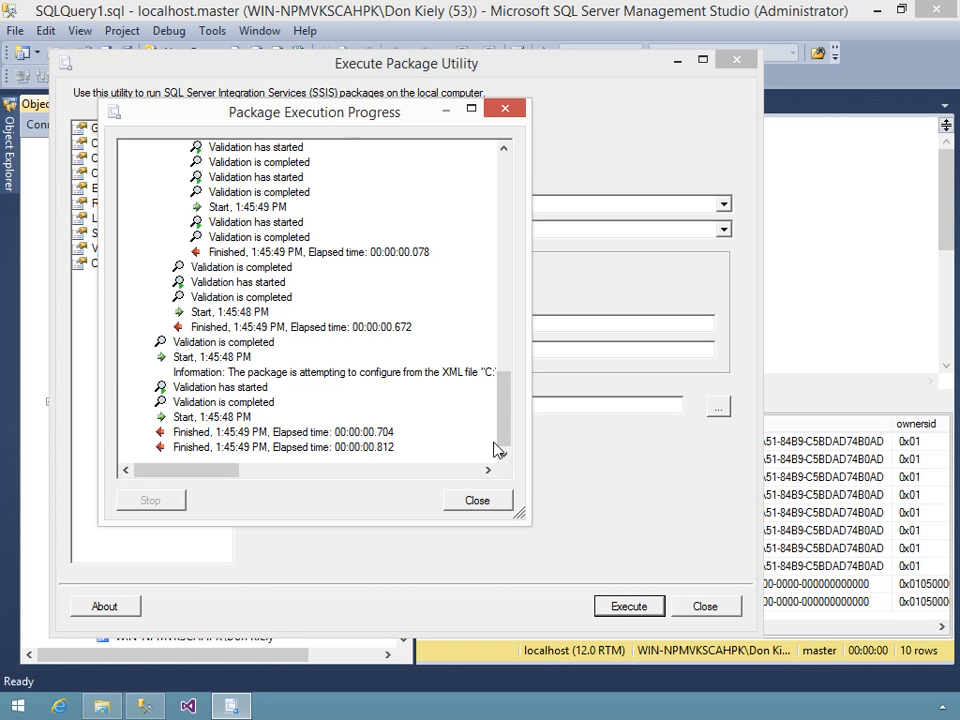